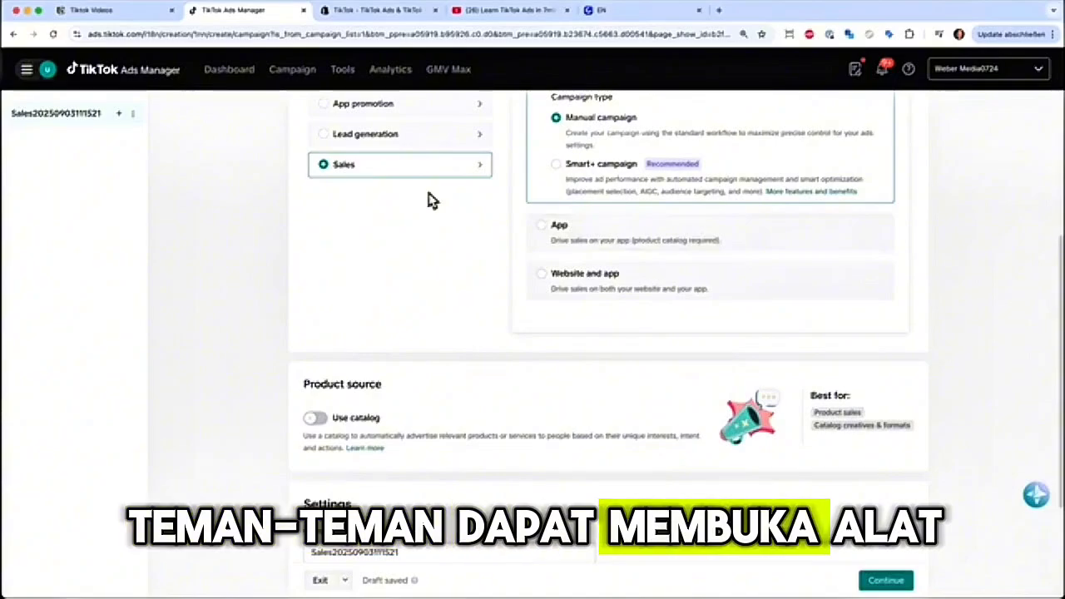
- Exit the campaign draft and open the Events Manager
mouse_move(343, 72)
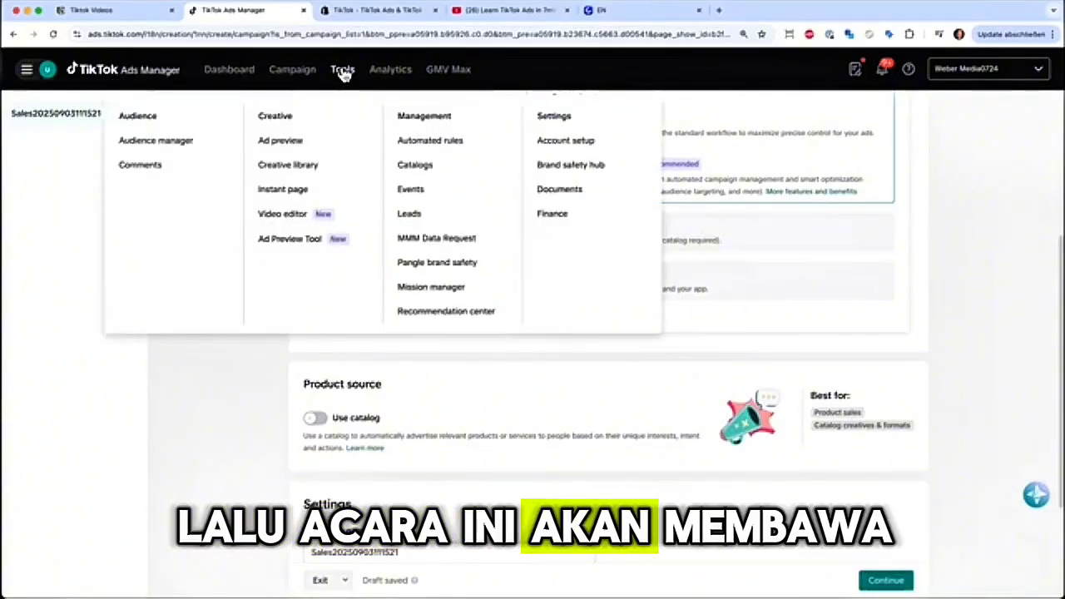
left_click(411, 191)
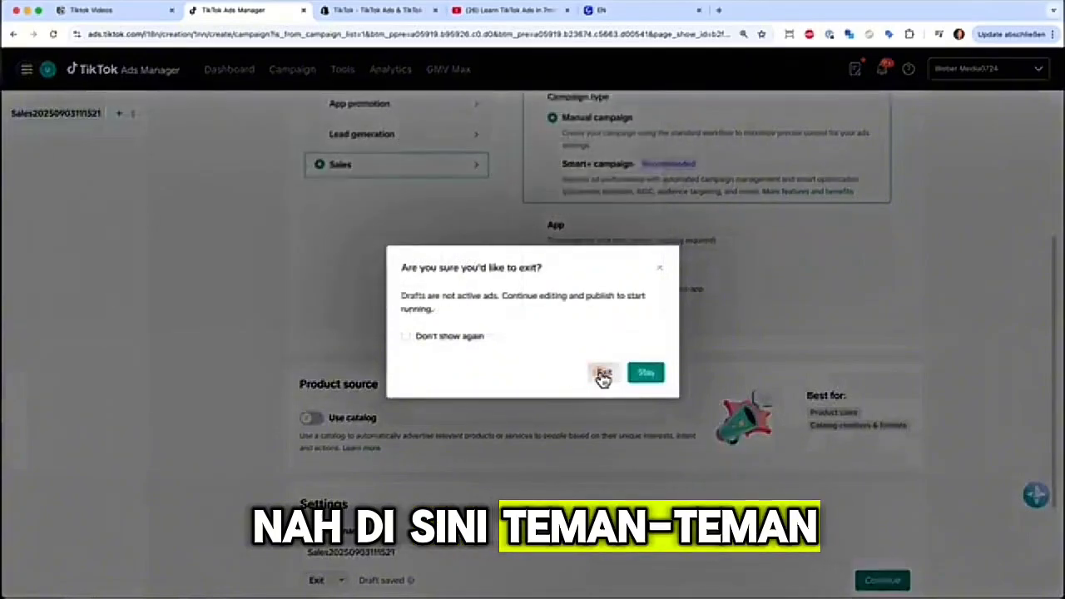
left_click(602, 375)
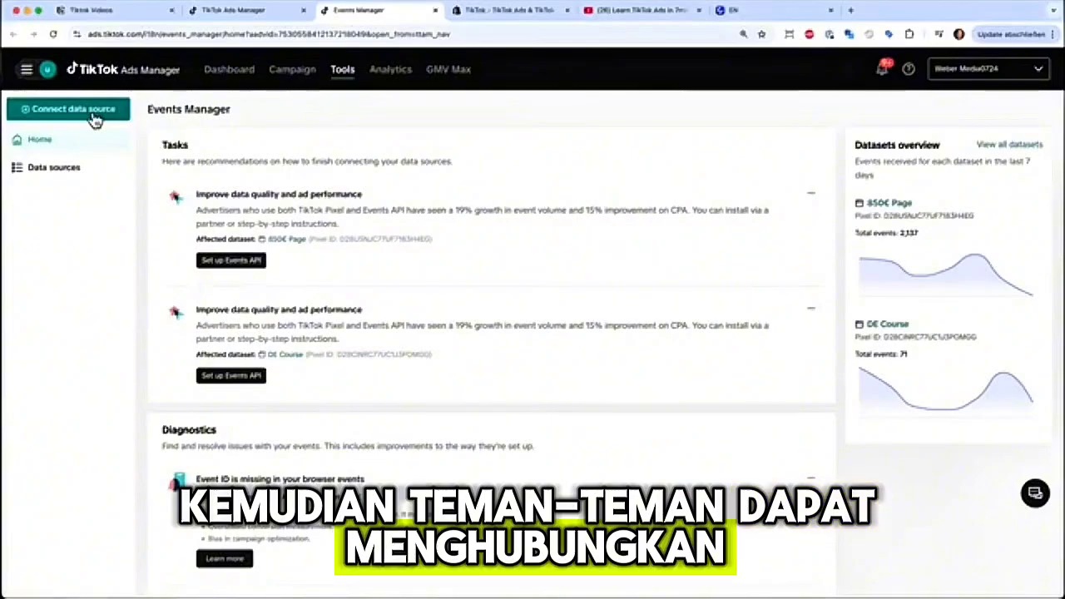
- Start connecting a Web data source and enter the business website's address
left_click(93, 116)
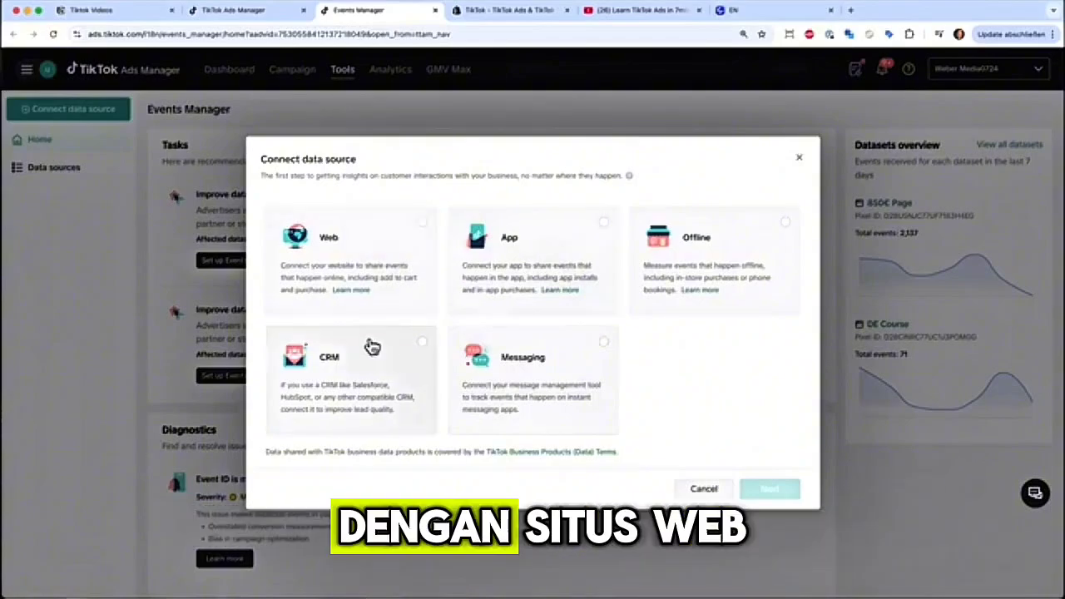
left_click(416, 230)
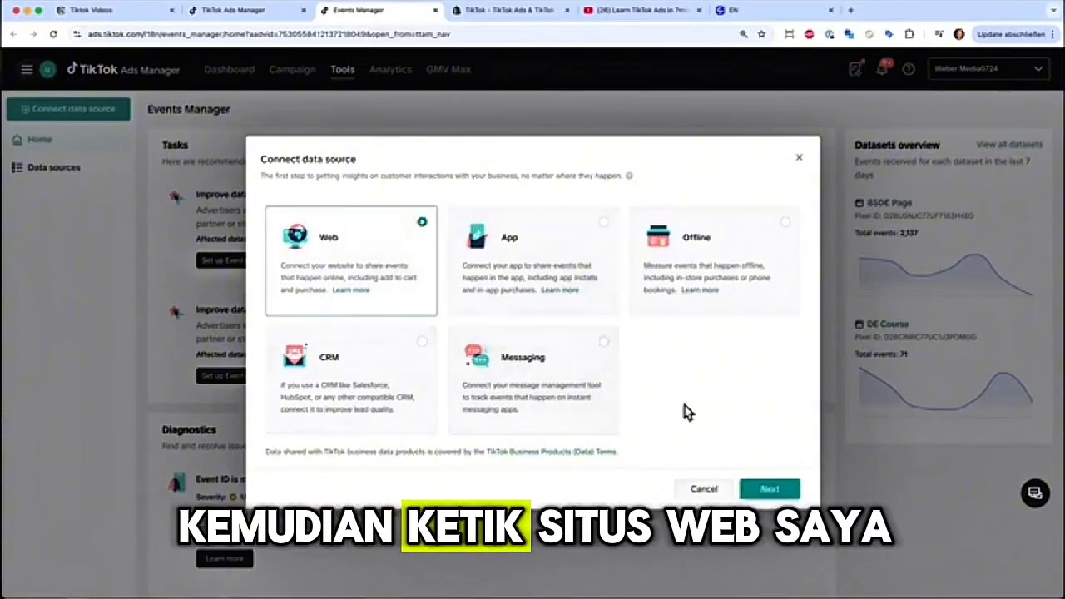
left_click(771, 498)
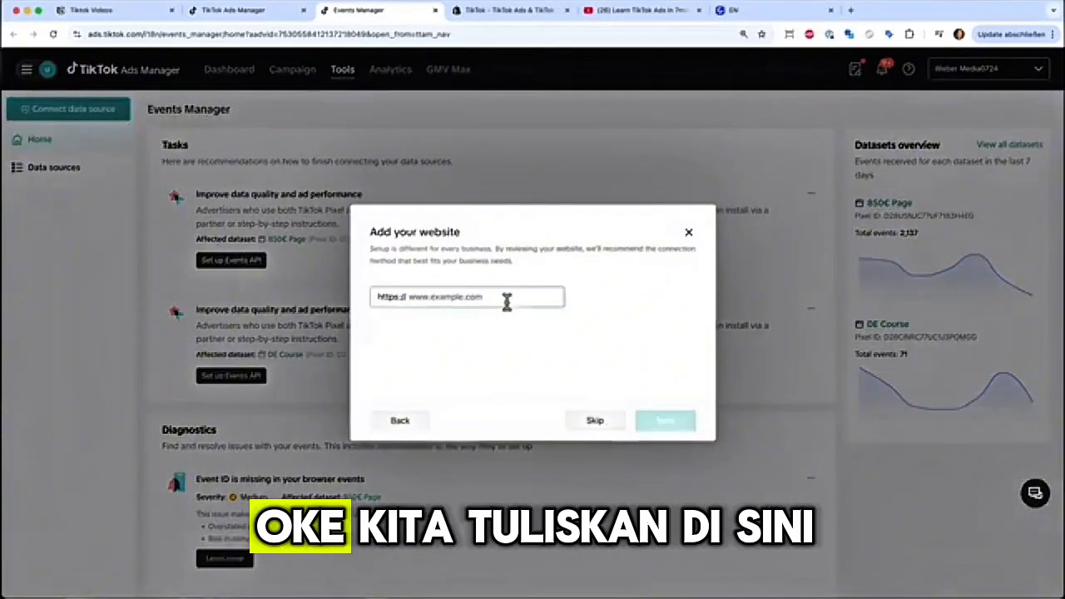
type("julianweber.com")
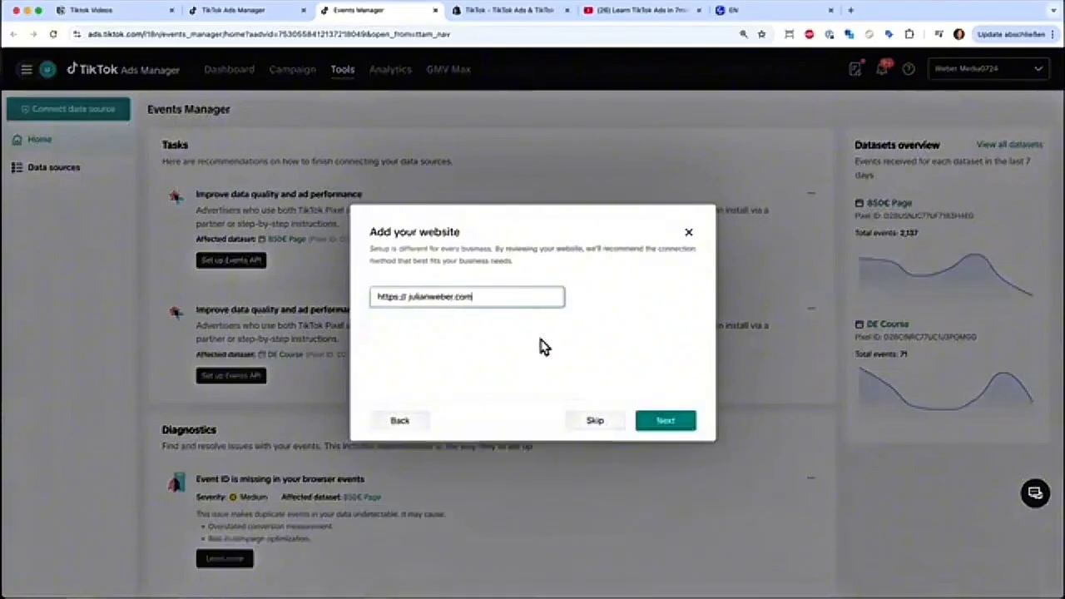
left_click(649, 422)
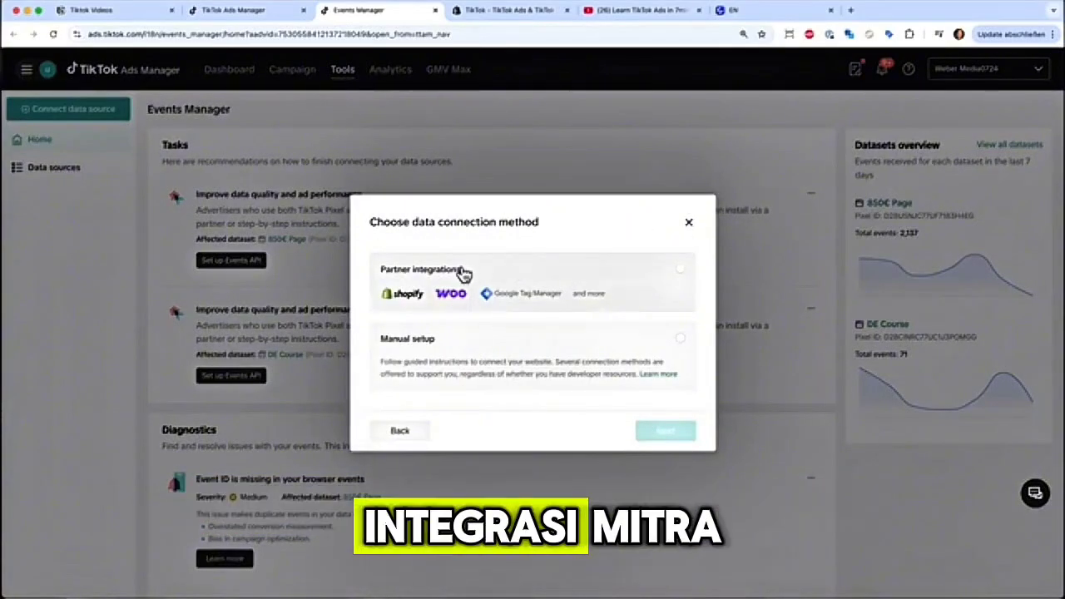
- Choose Partner integrations as the data connection method, with Shopify as the merchant platform
left_click(675, 278)
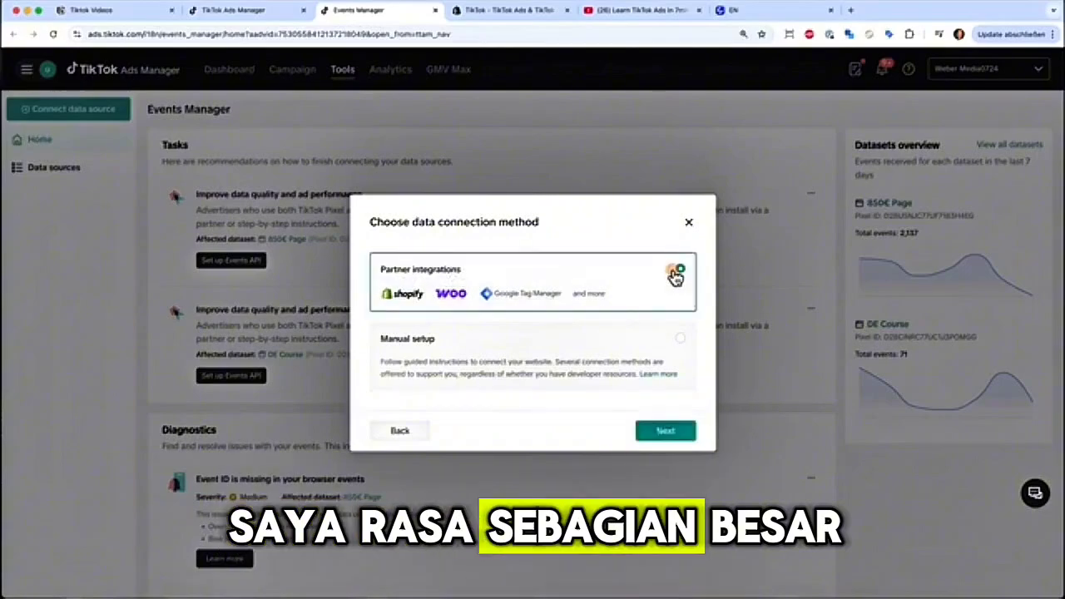
left_click(666, 430)
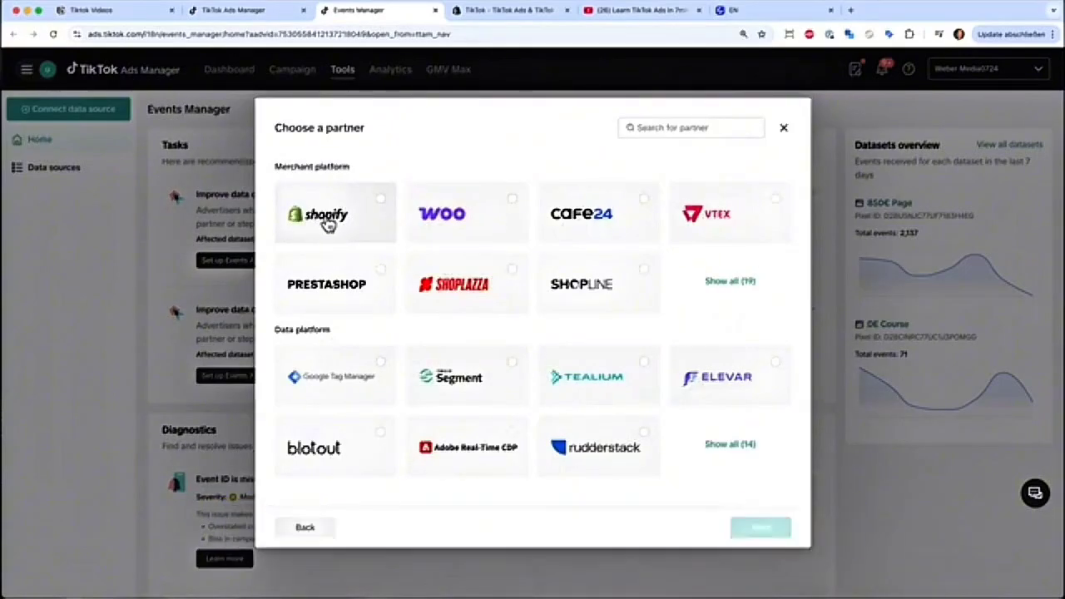
left_click(385, 204)
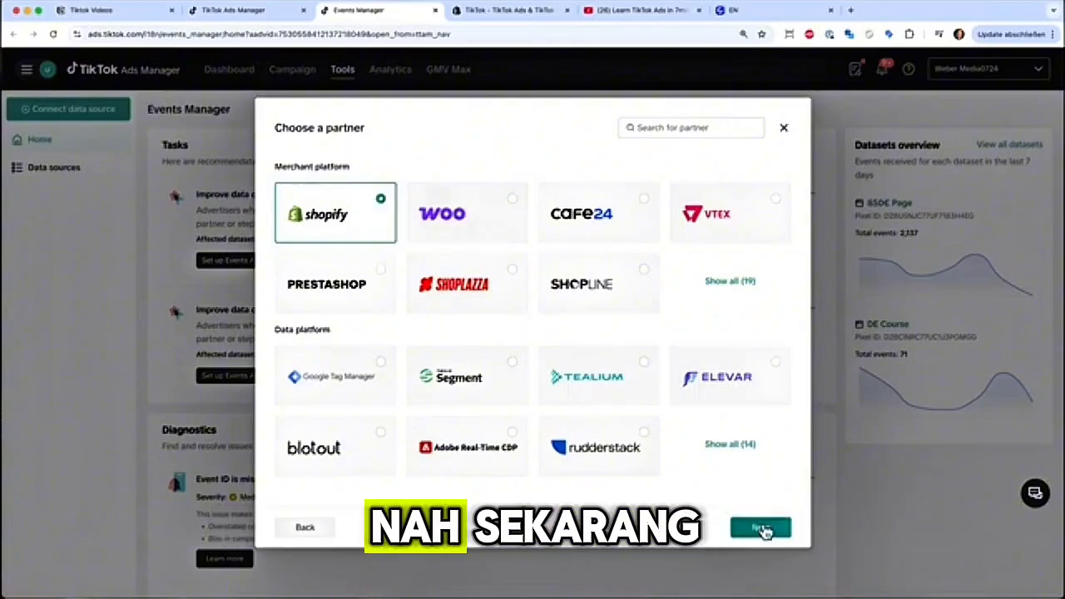
left_click(760, 530)
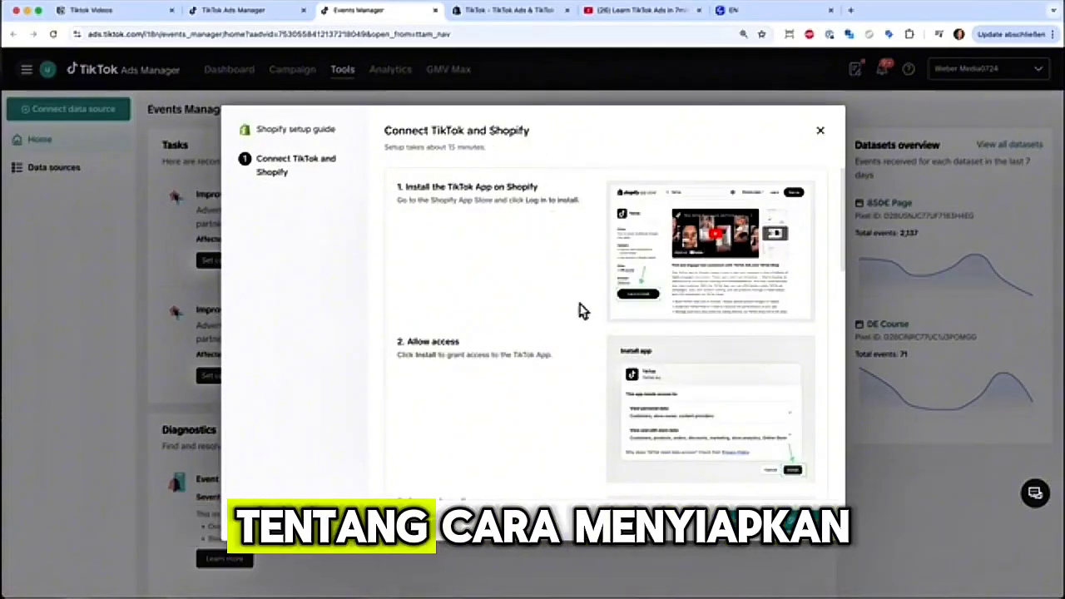
- Review the instructions for connecting TikTok with Shopify and exit the setup guide
scroll(581, 310, "down", 4)
scroll(582, 312, "down", 5)
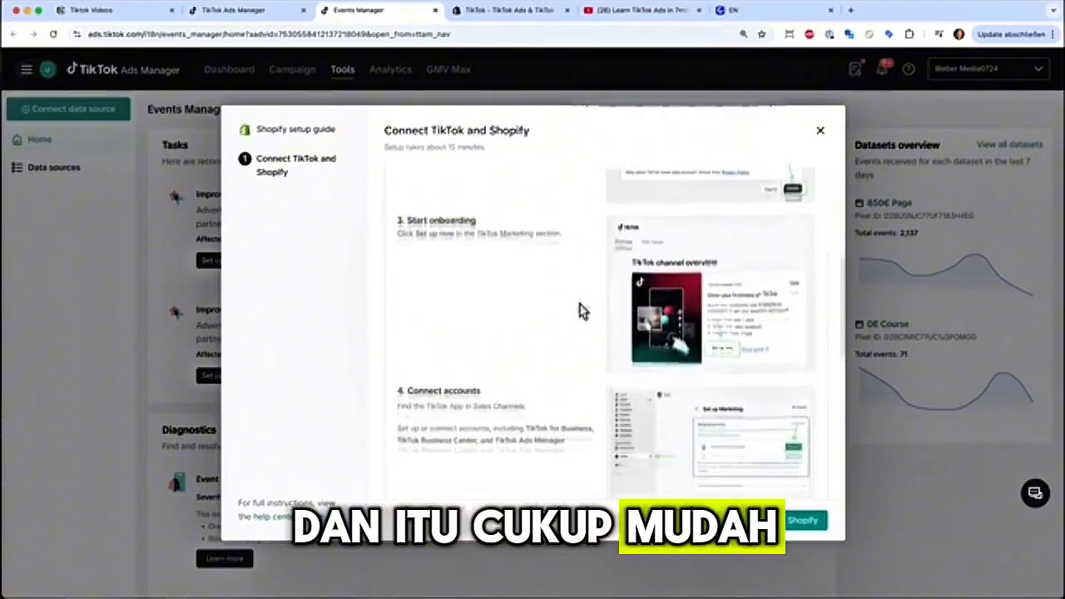
scroll(582, 316, "down", 2)
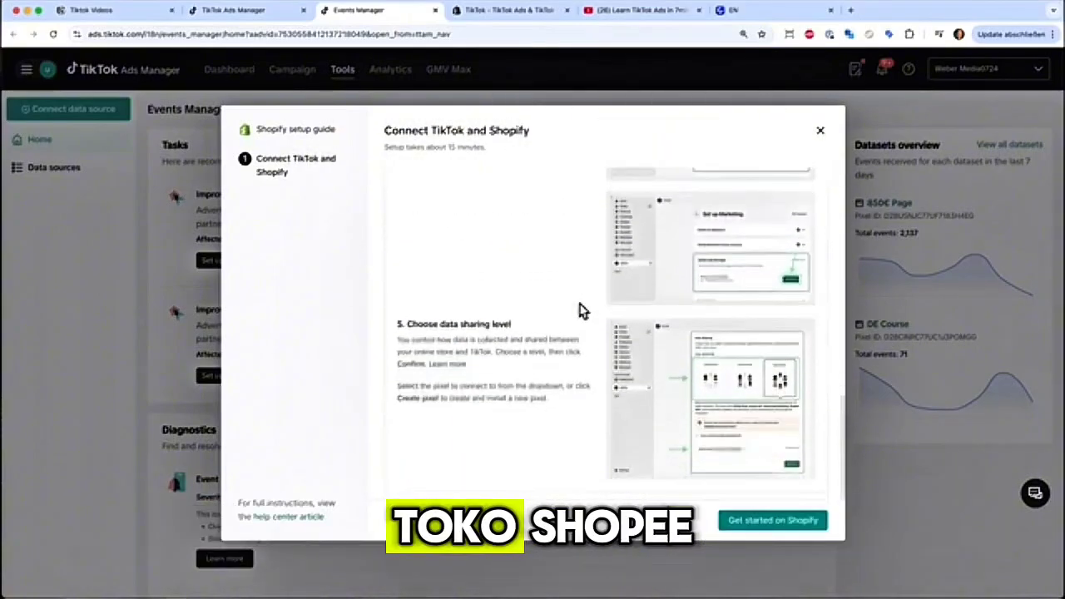
left_click(516, 17)
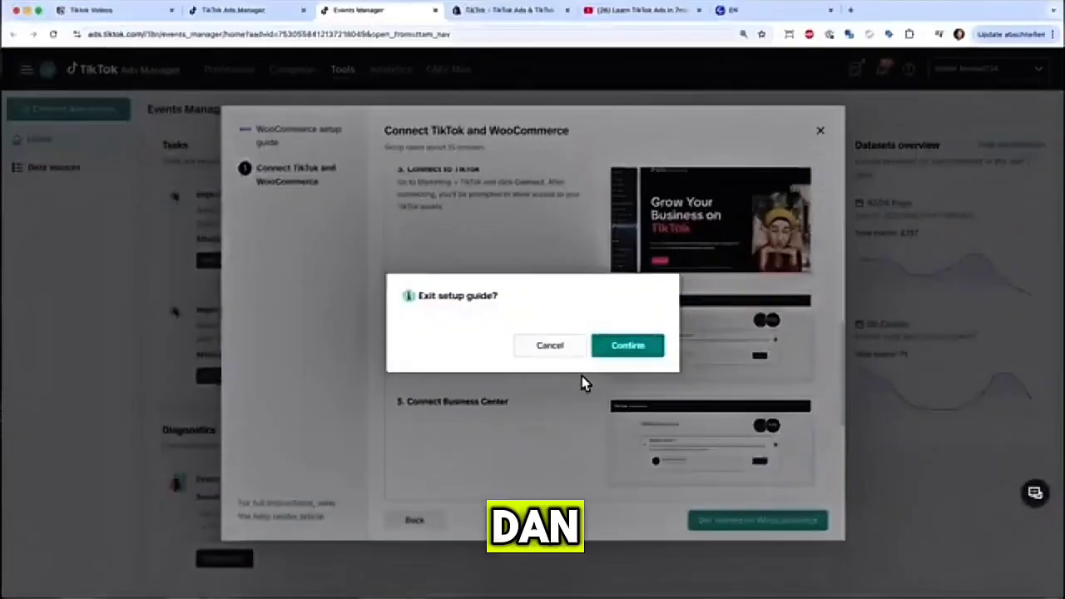
left_click(617, 351)
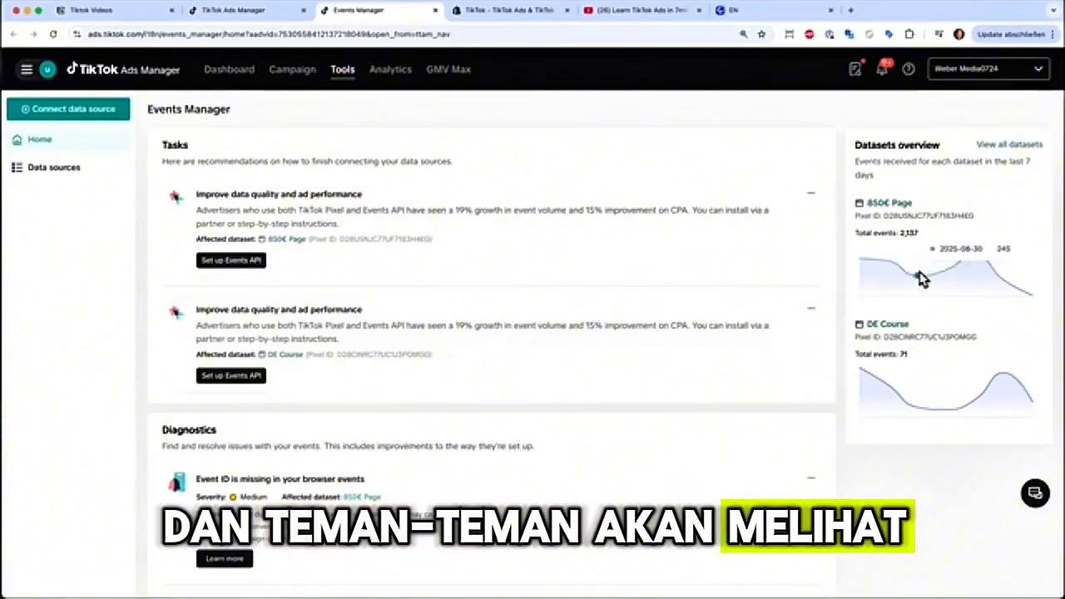
- Create a new Sales campaign with Website as the sales destination and Manual campaign as the campaign type
left_click(299, 73)
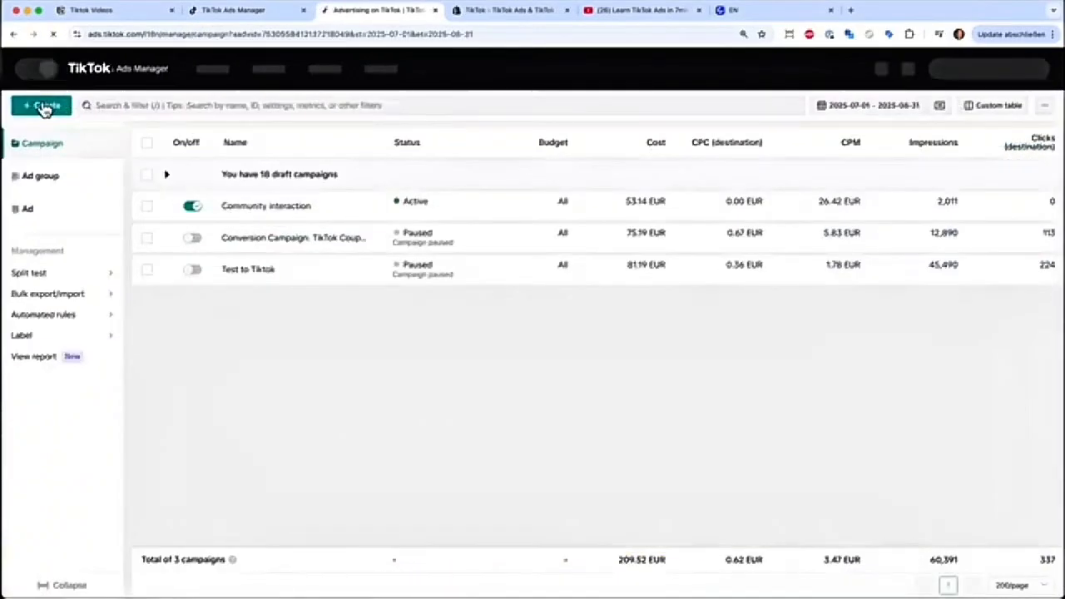
left_click(43, 108)
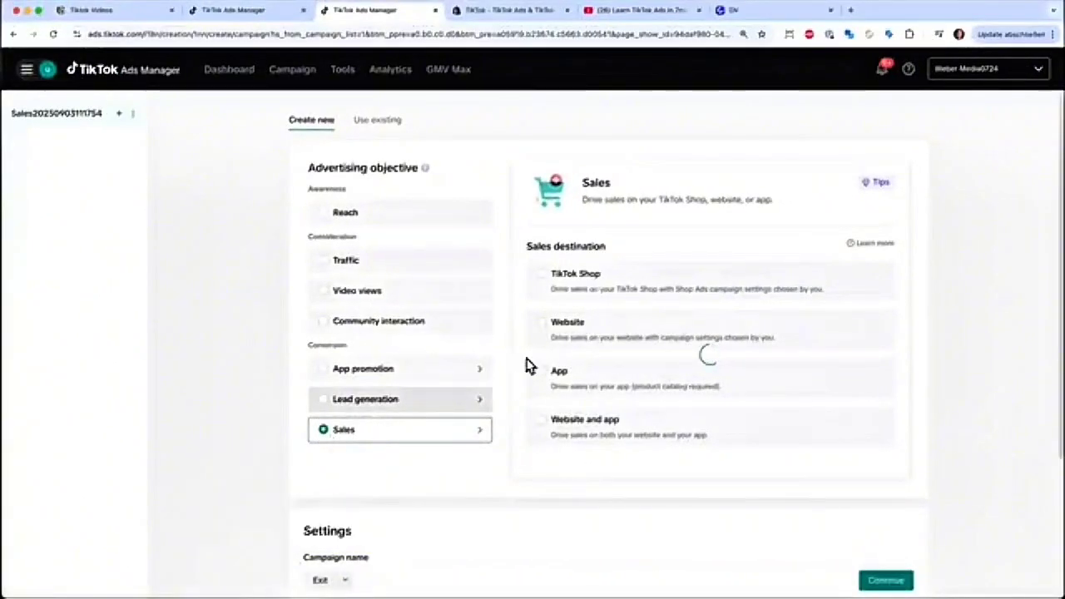
left_click(542, 323)
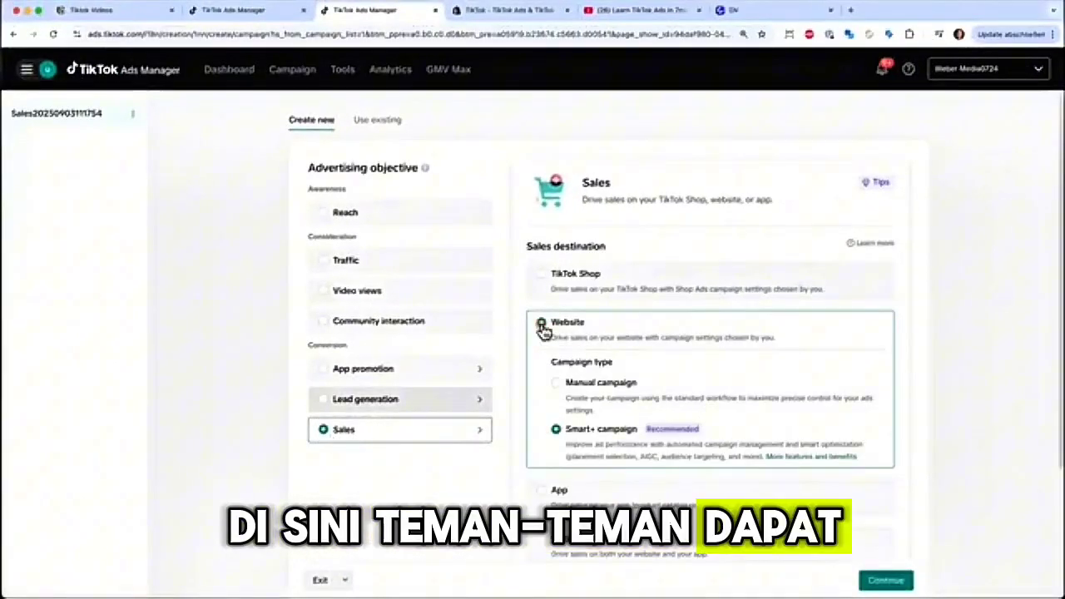
left_click(561, 394)
- Name the campaign "Sales Watches" and continue to the ad group settings
scroll(421, 397, "down", 5)
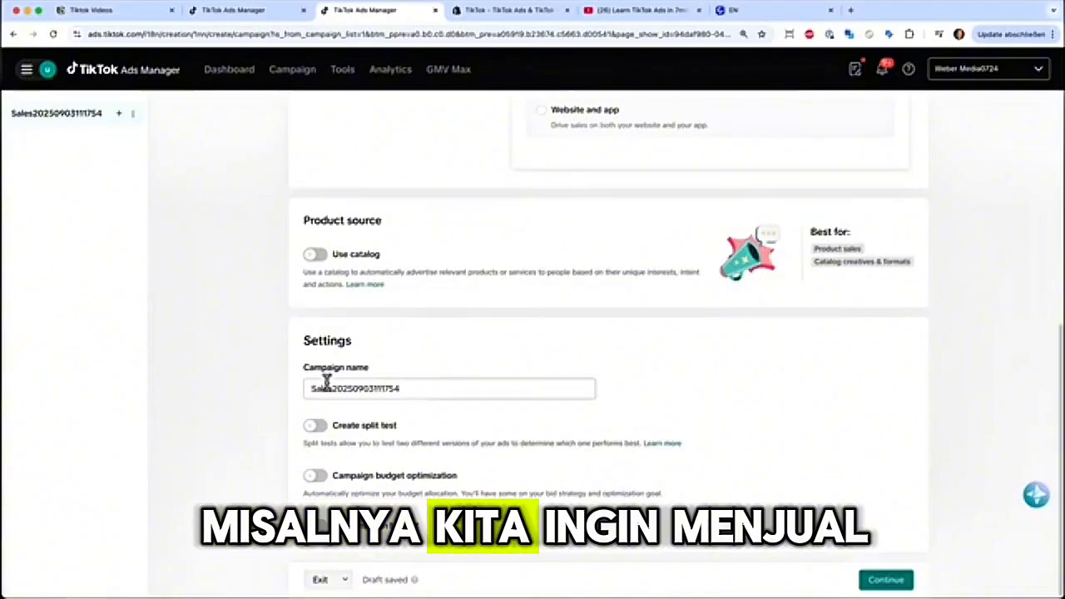
left_click_drag(330, 388, 355, 387)
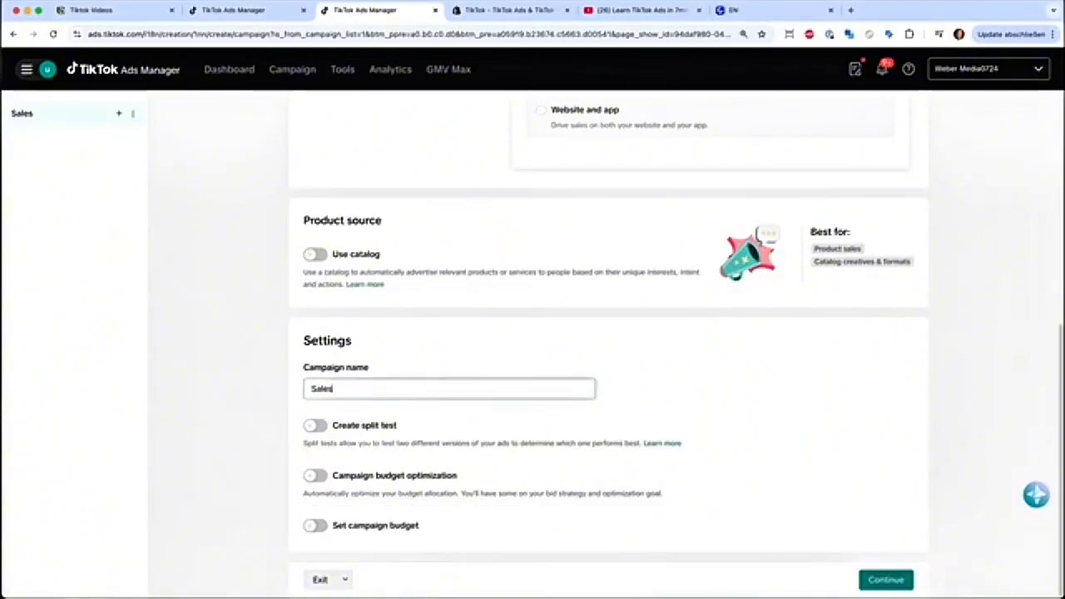
type("Watches")
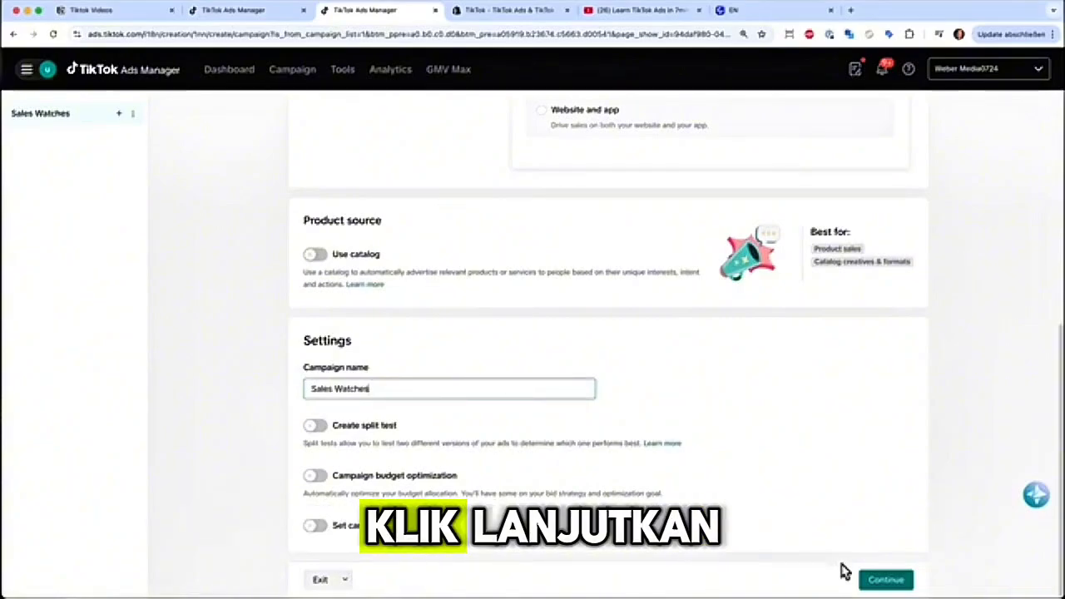
left_click(884, 581)
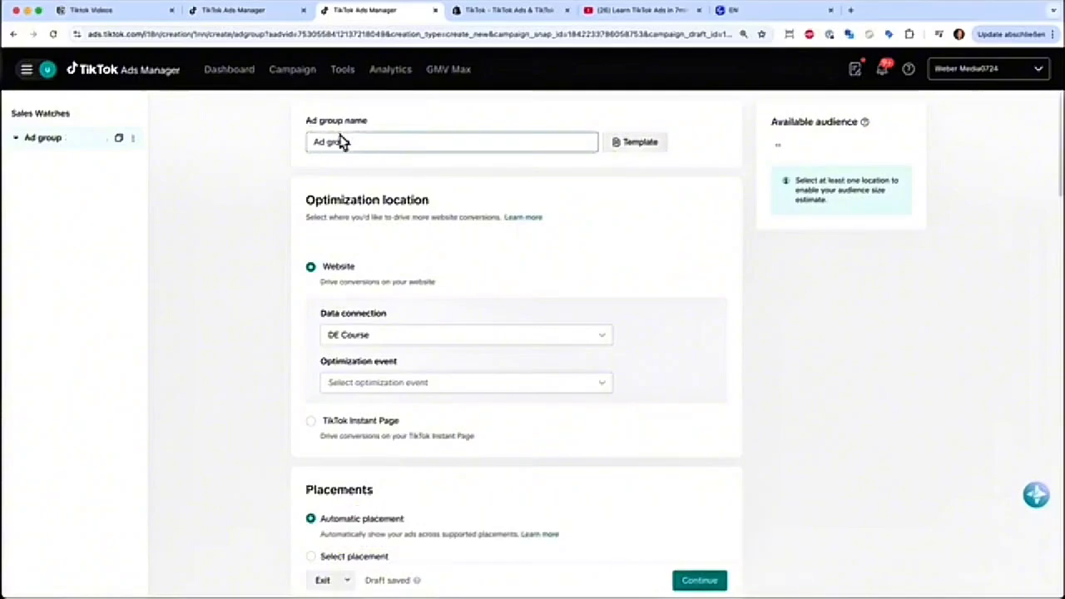
- Set the ad group's website data connection to DE Course and its optimization event to Click button
scroll(510, 287, "down", 2)
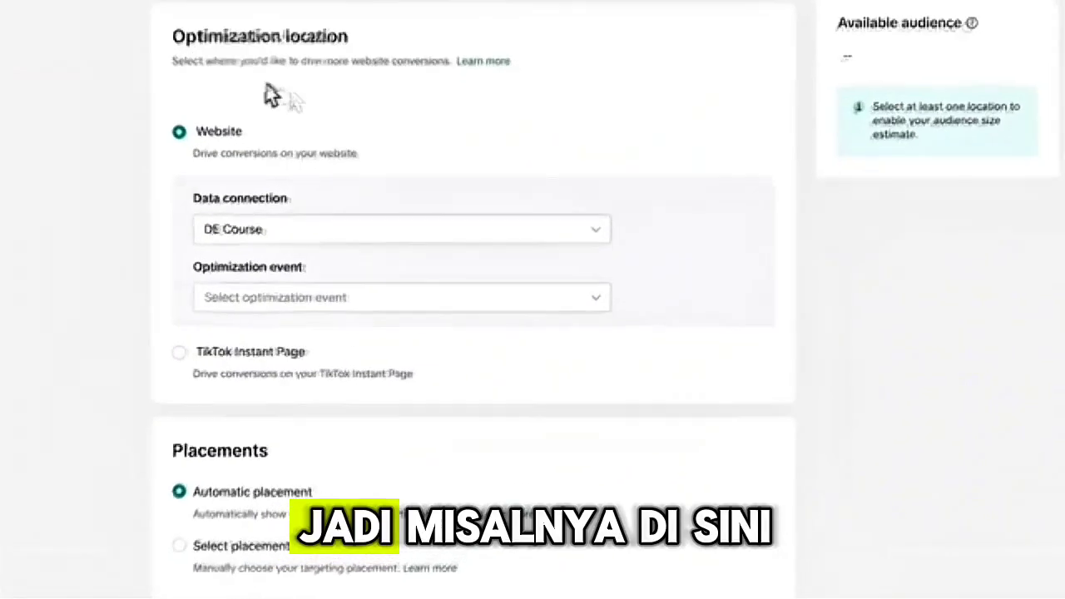
left_click(385, 267)
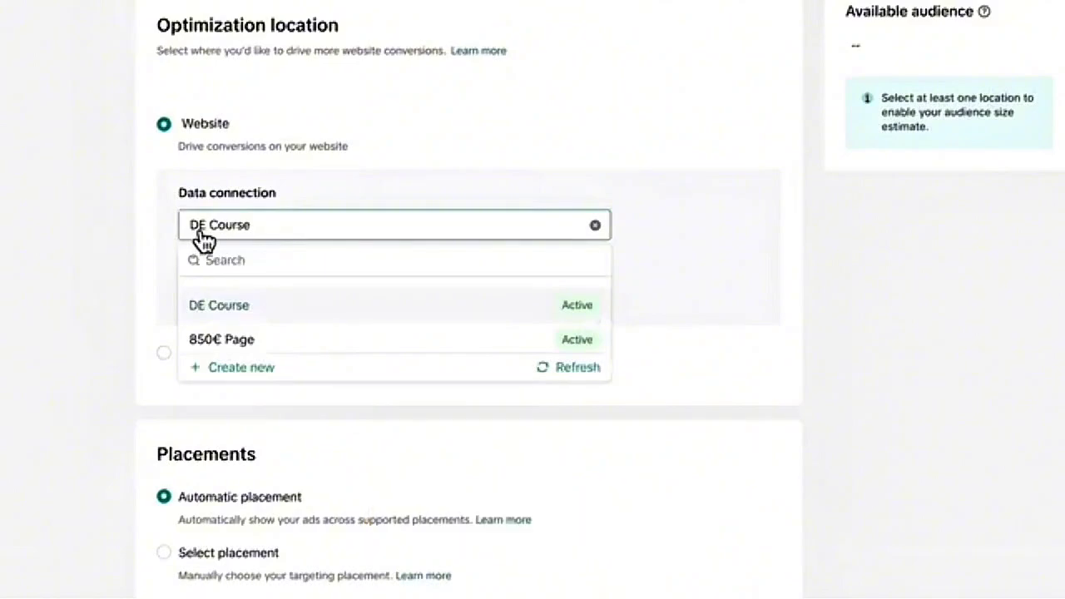
left_click(214, 308)
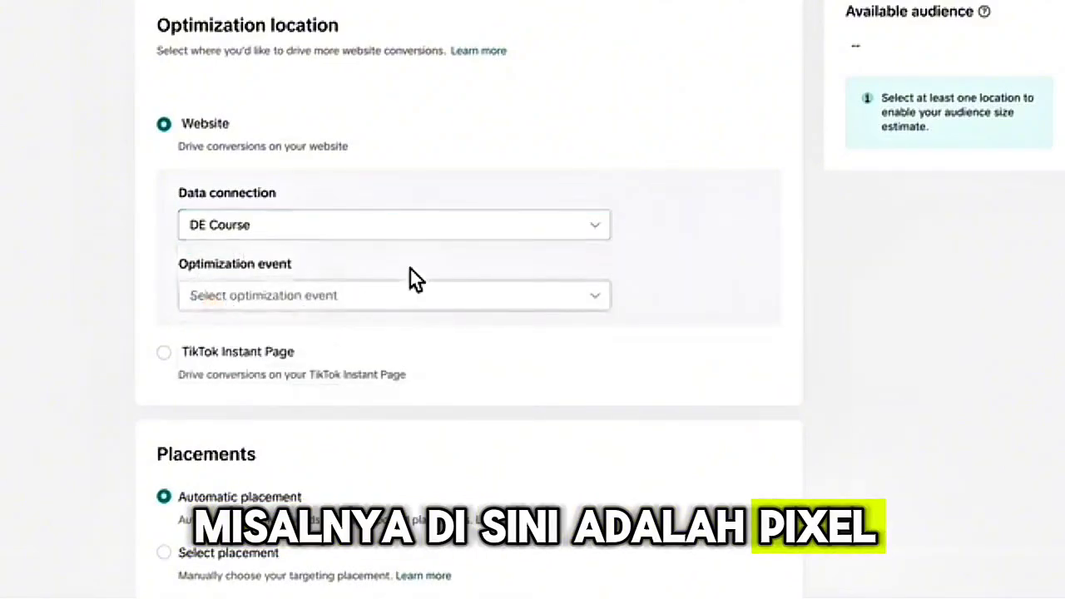
left_click(243, 306)
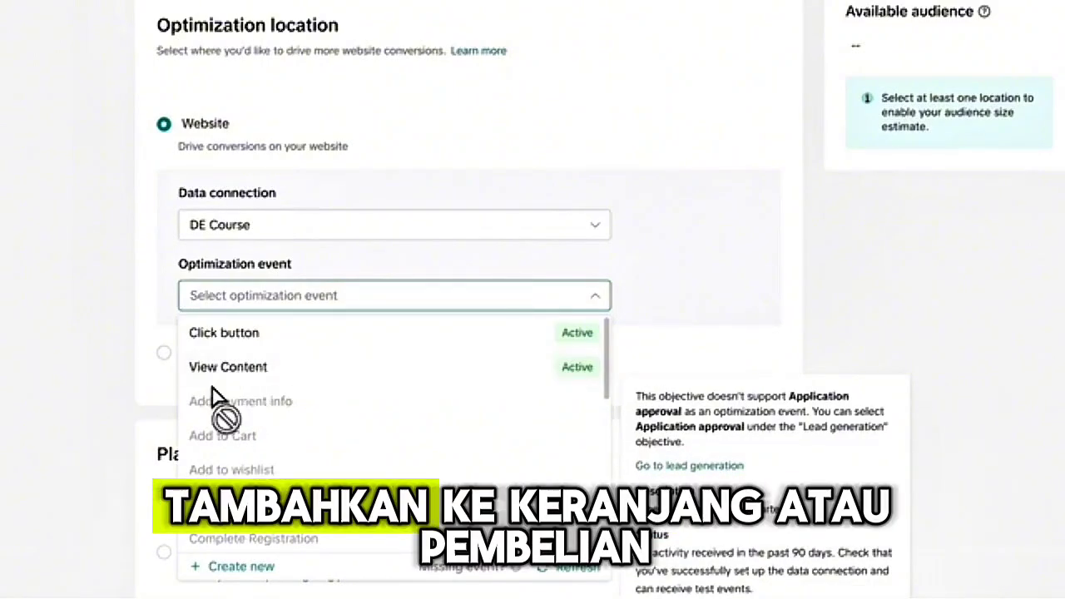
left_click(236, 344)
- Switch the ad group to manually selected placements and exclude Global App Bundle and Pangle, keeping only TikTok
scroll(481, 287, "down", 2)
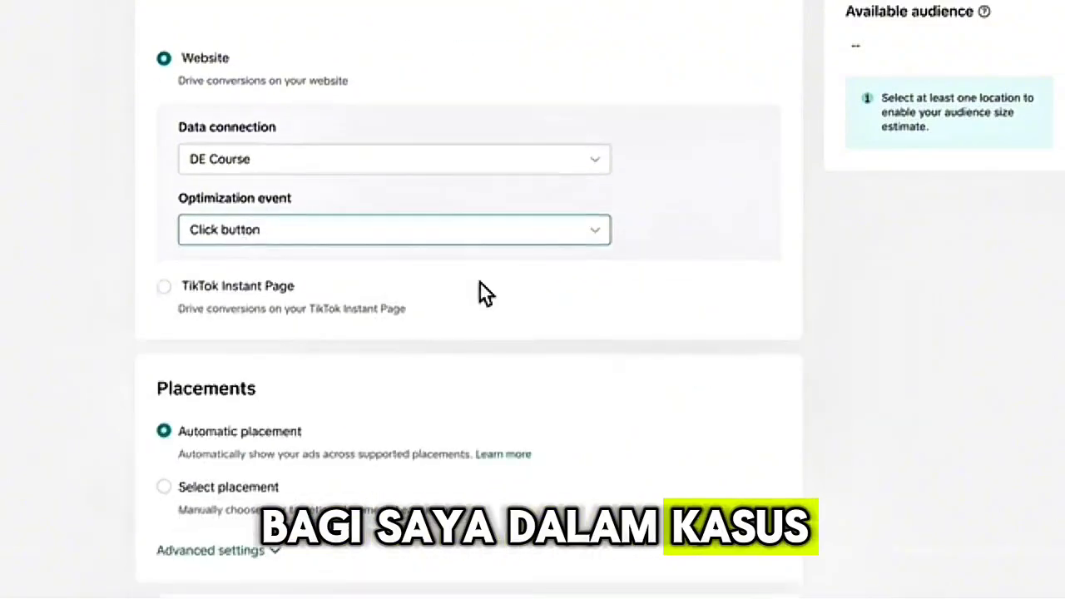
scroll(480, 287, "down", 1)
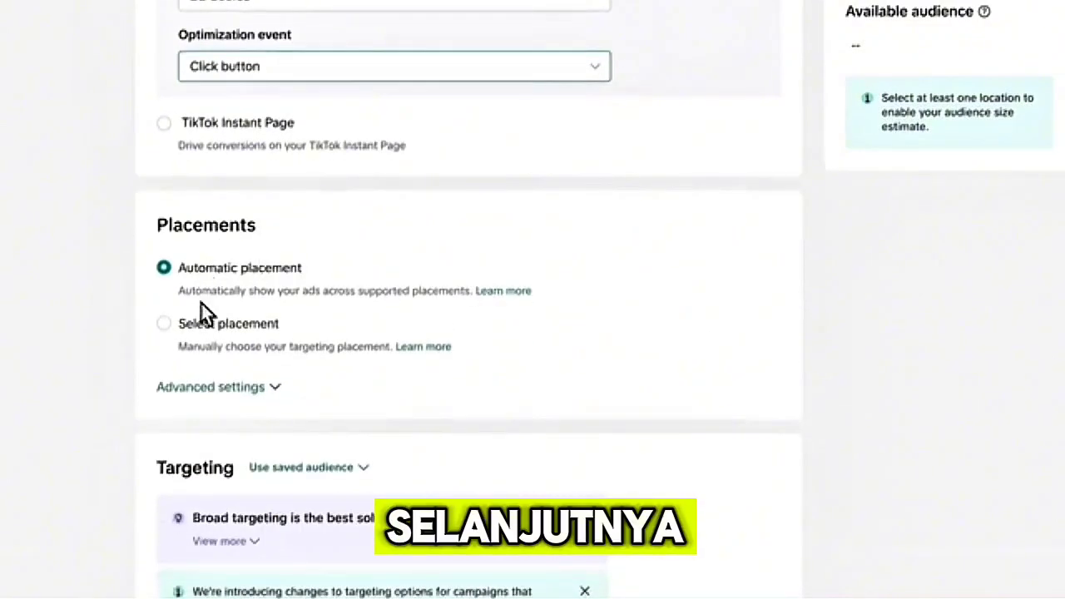
left_click(164, 324)
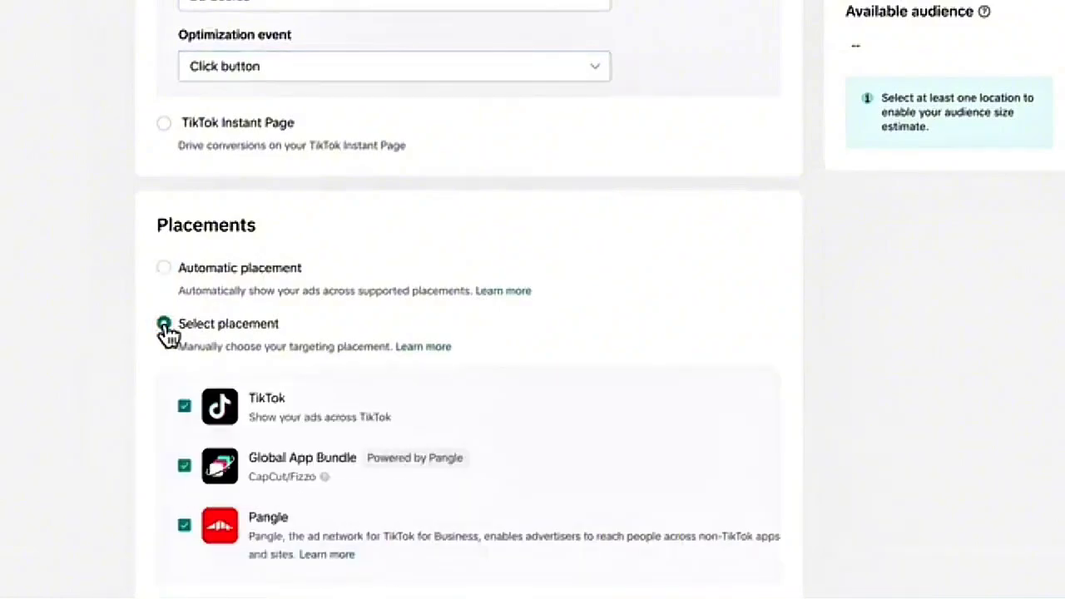
scroll(339, 366, "down", 2)
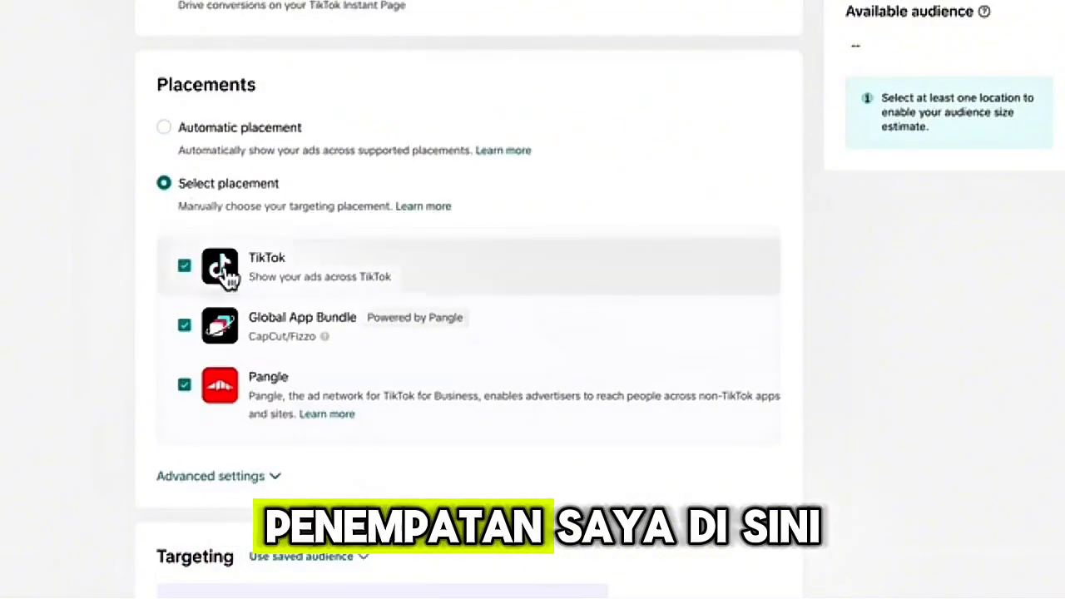
left_click(185, 327)
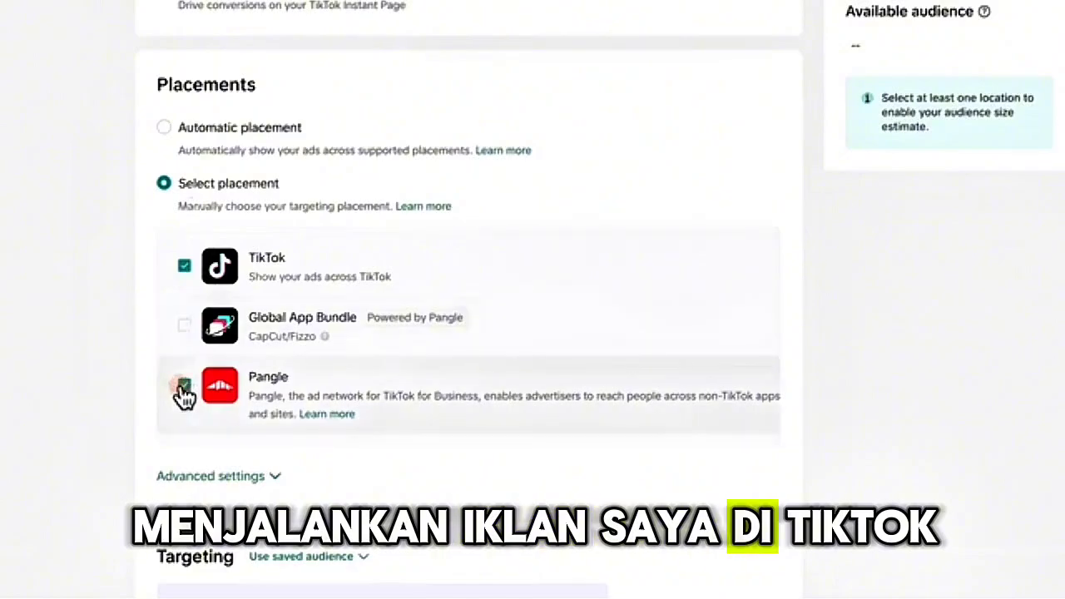
left_click(184, 385)
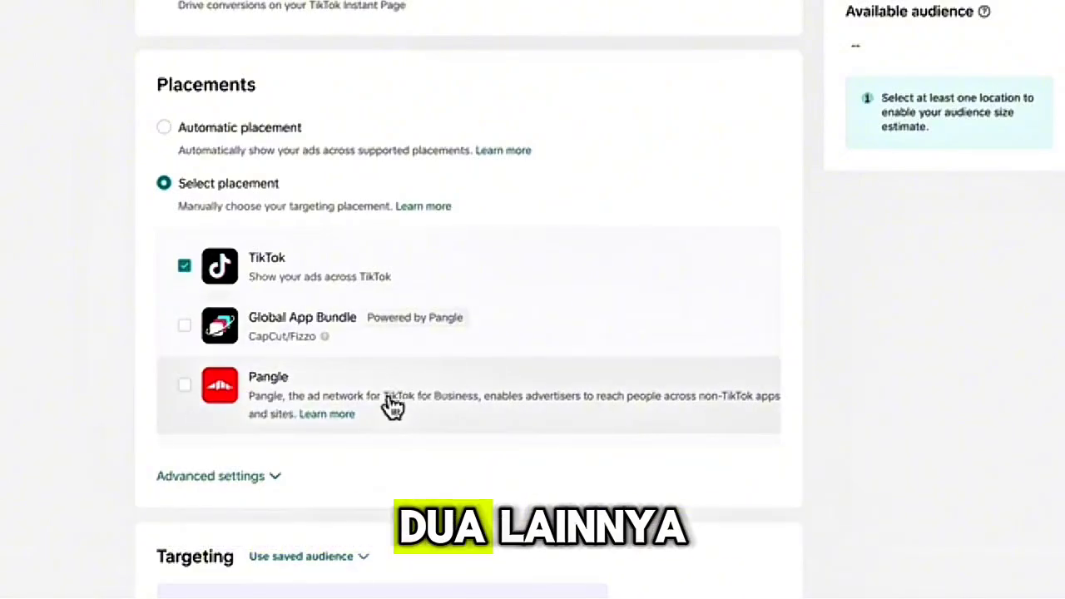
scroll(445, 425, "down", 5)
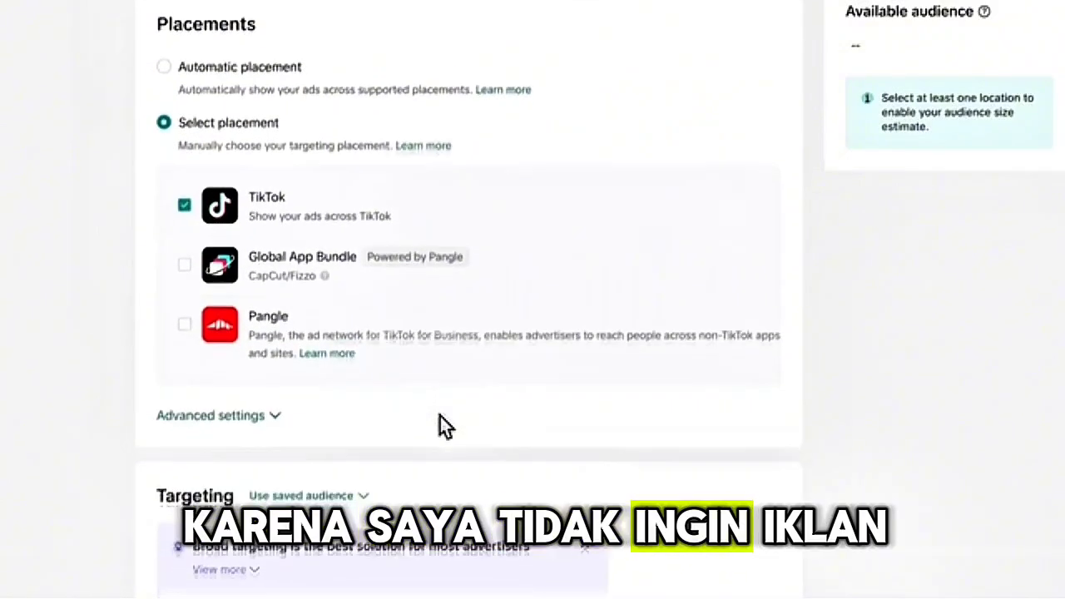
scroll(444, 425, "down", 5)
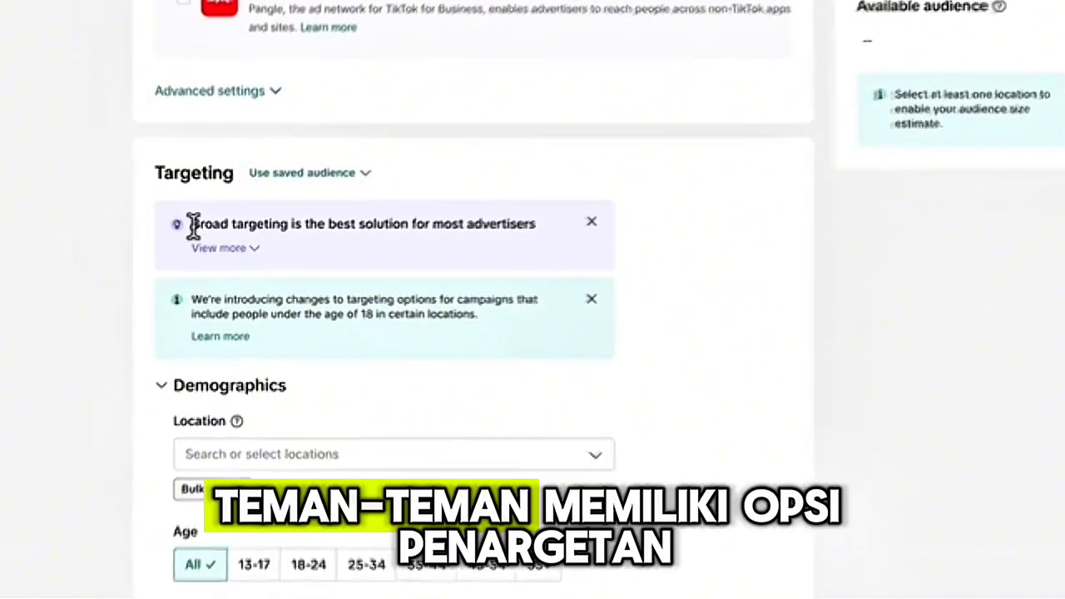
- Set the ad group's target location to Germany in the demographics targeting
left_click_drag(192, 226, 581, 233)
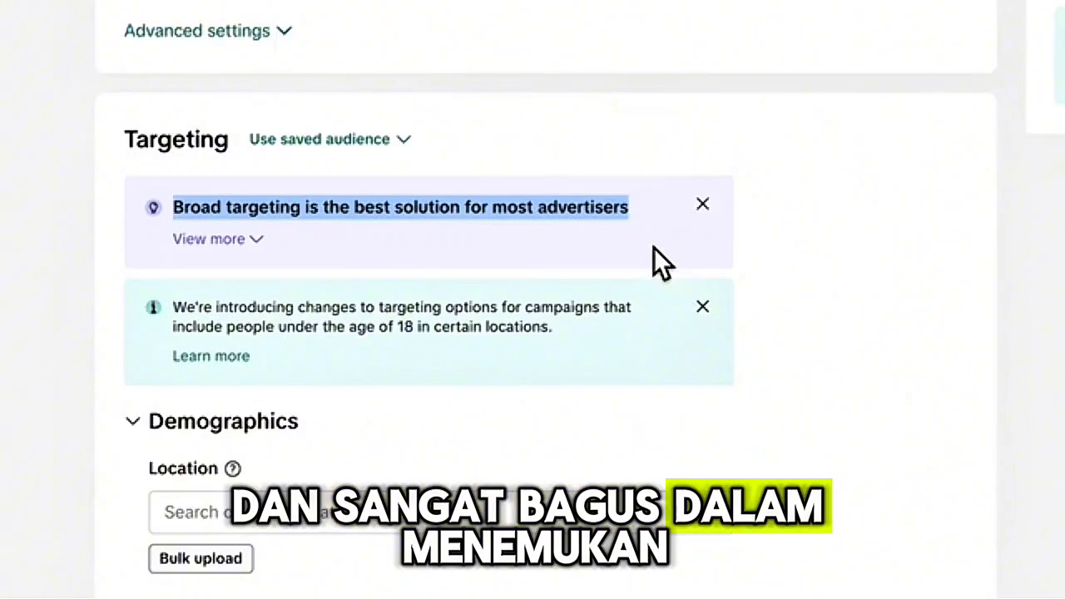
left_click(441, 513)
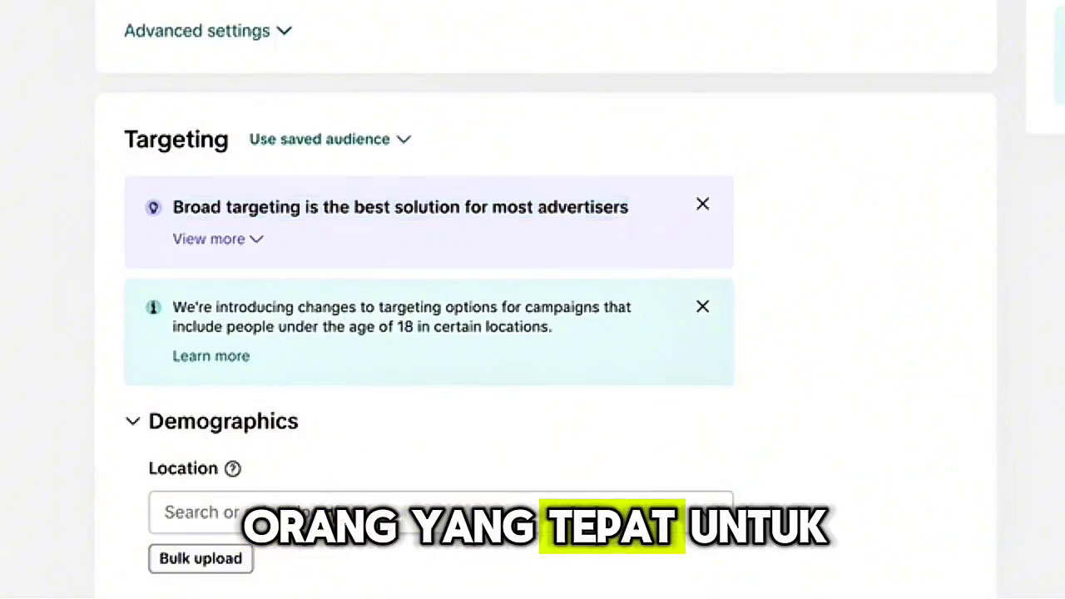
left_click(332, 516)
type("german")
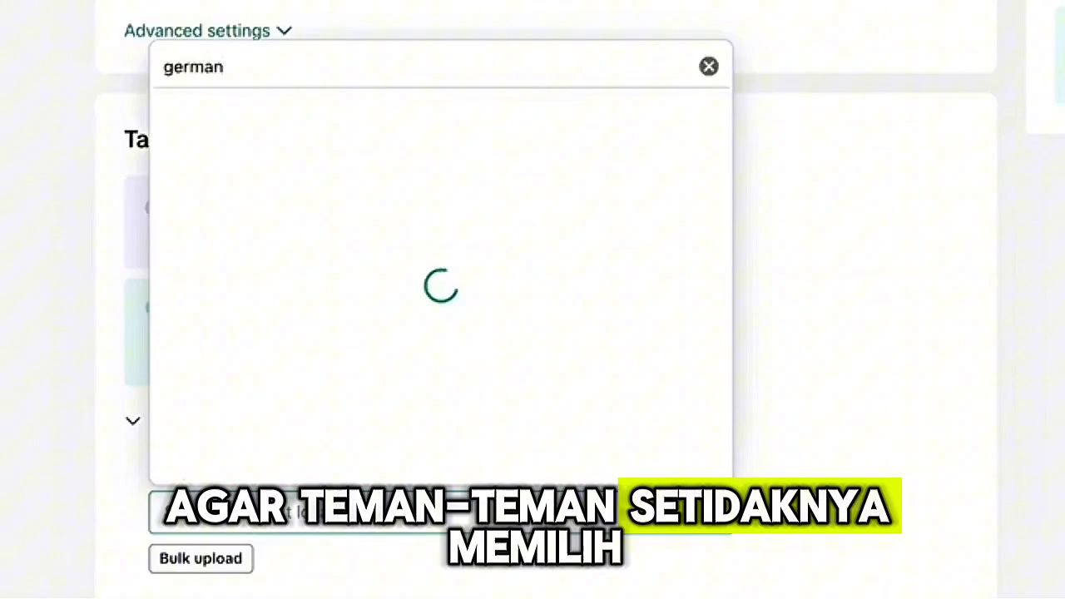
left_click(201, 160)
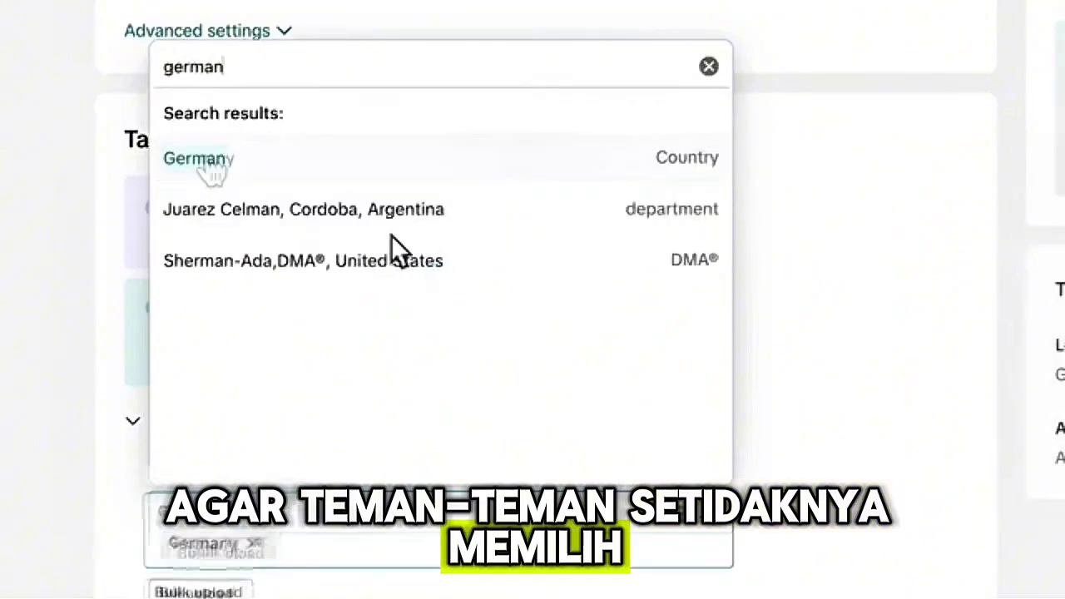
left_click(875, 439)
- Limit the target age groups to 18-24, 25-34, 35-44, 45-54 and 55+, leaving out 13-17
scroll(876, 440, "down", 6)
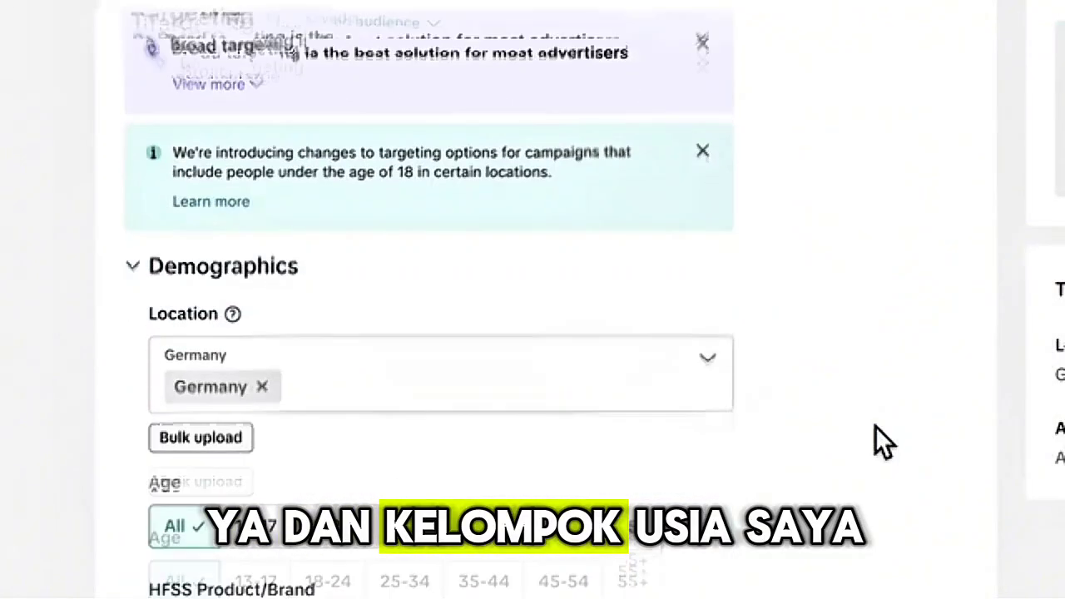
left_click(326, 200)
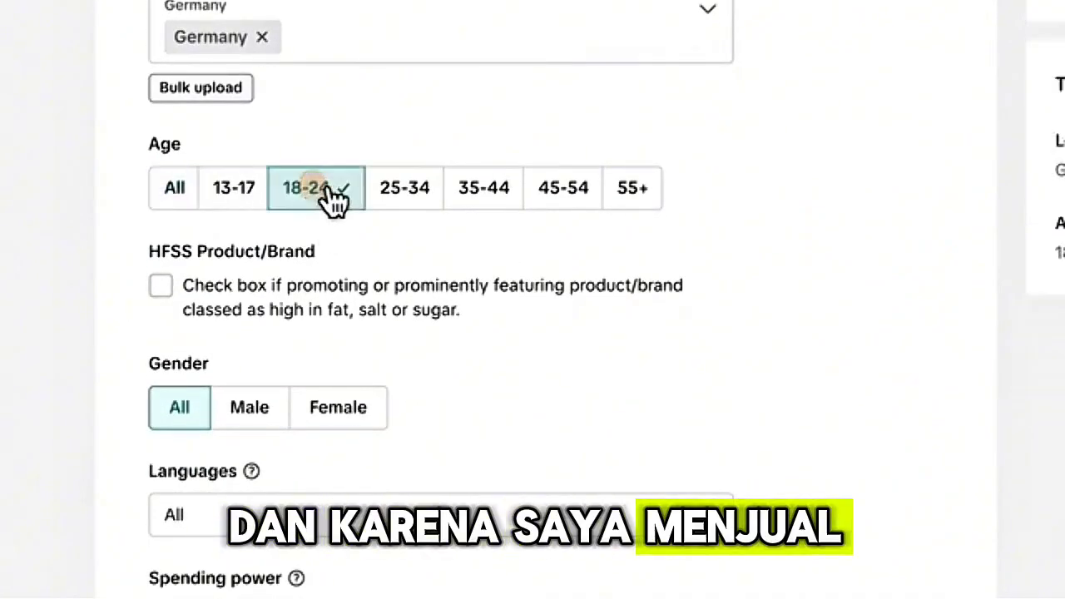
left_click(416, 201)
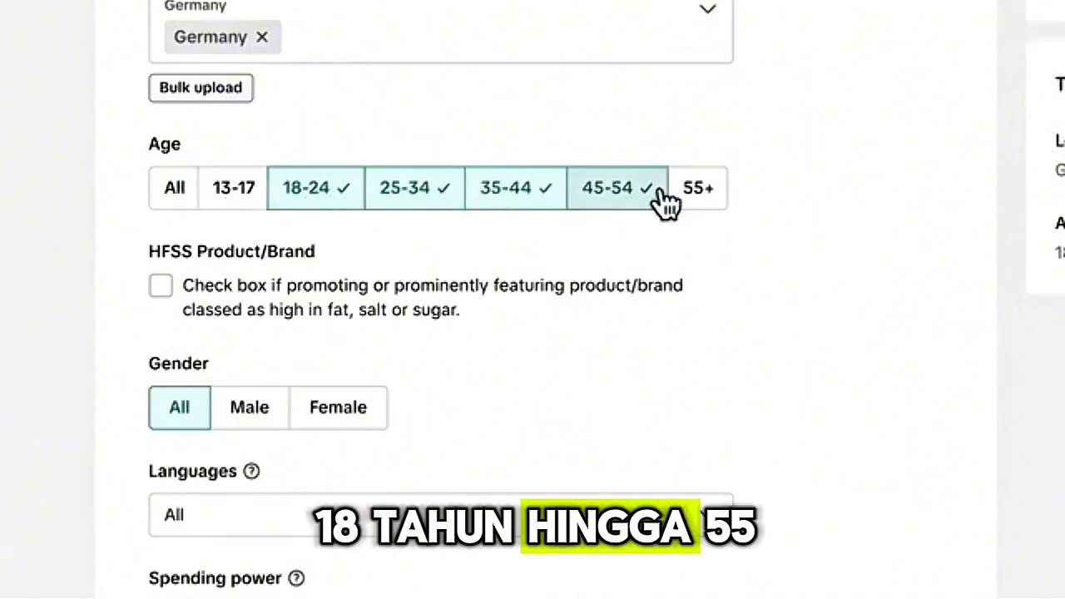
left_click(701, 198)
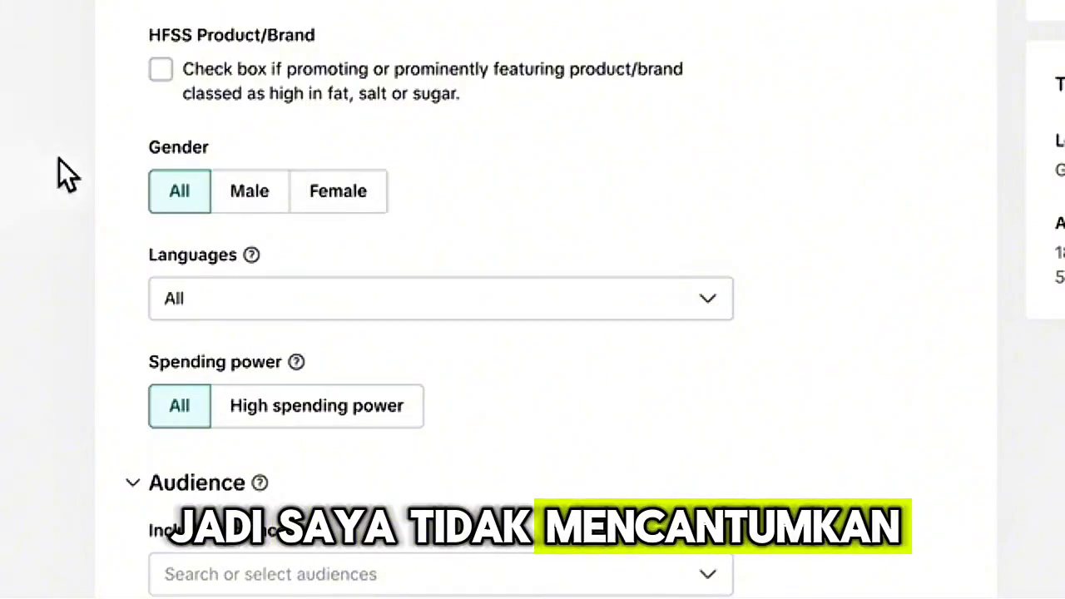
- Restrict the audience's language targeting to German
left_click(300, 306)
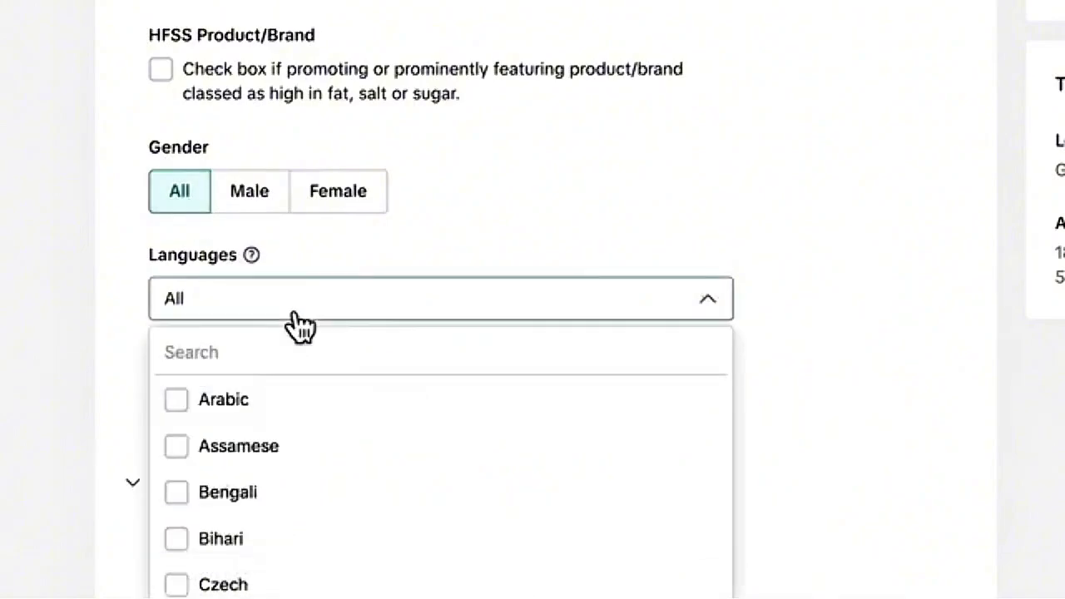
type("ger")
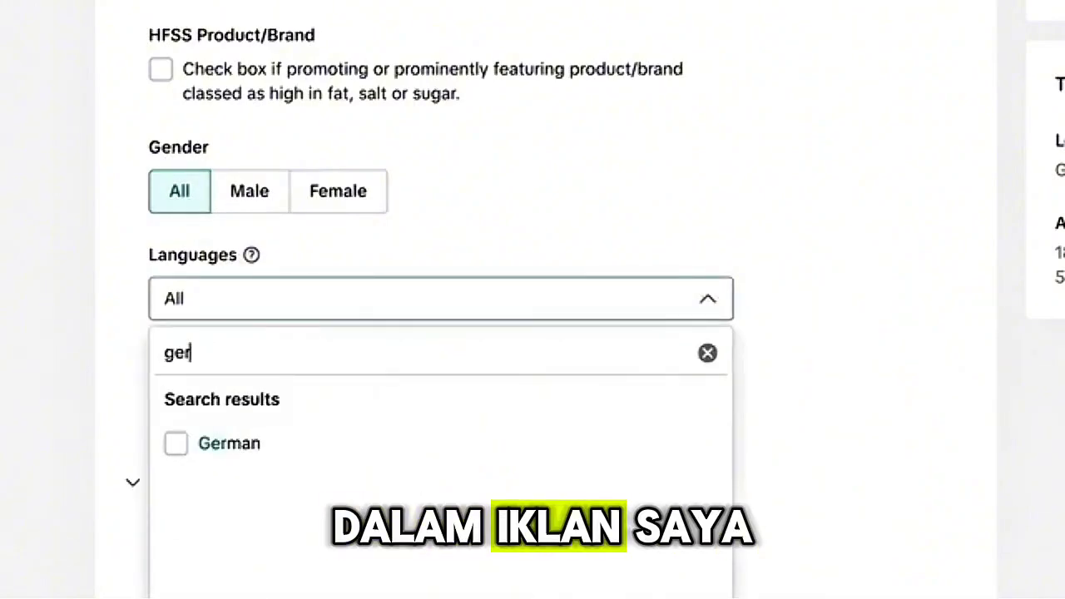
left_click(185, 448)
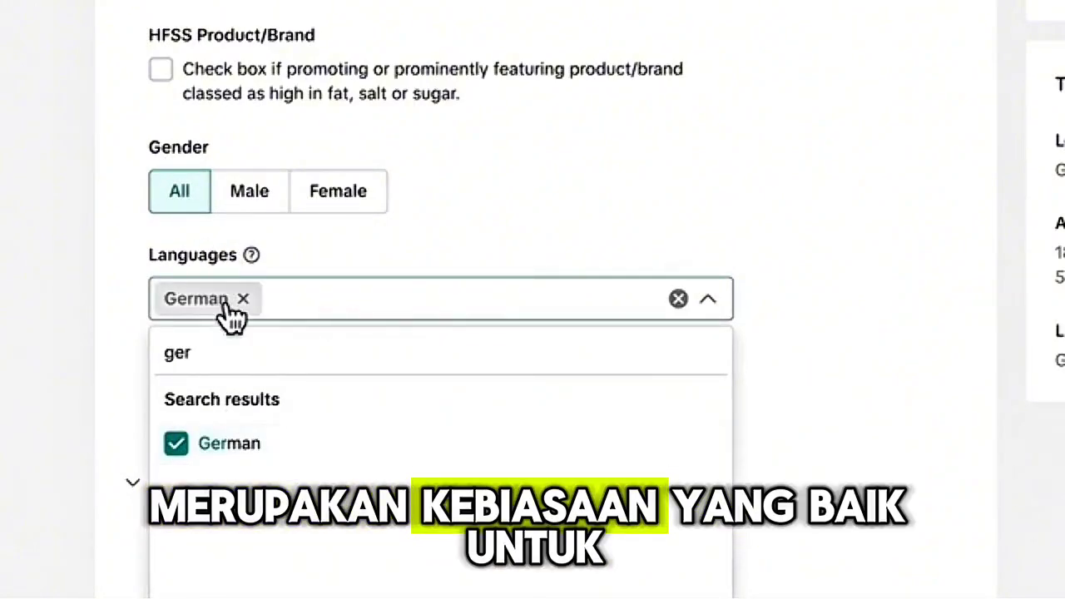
left_click(685, 207)
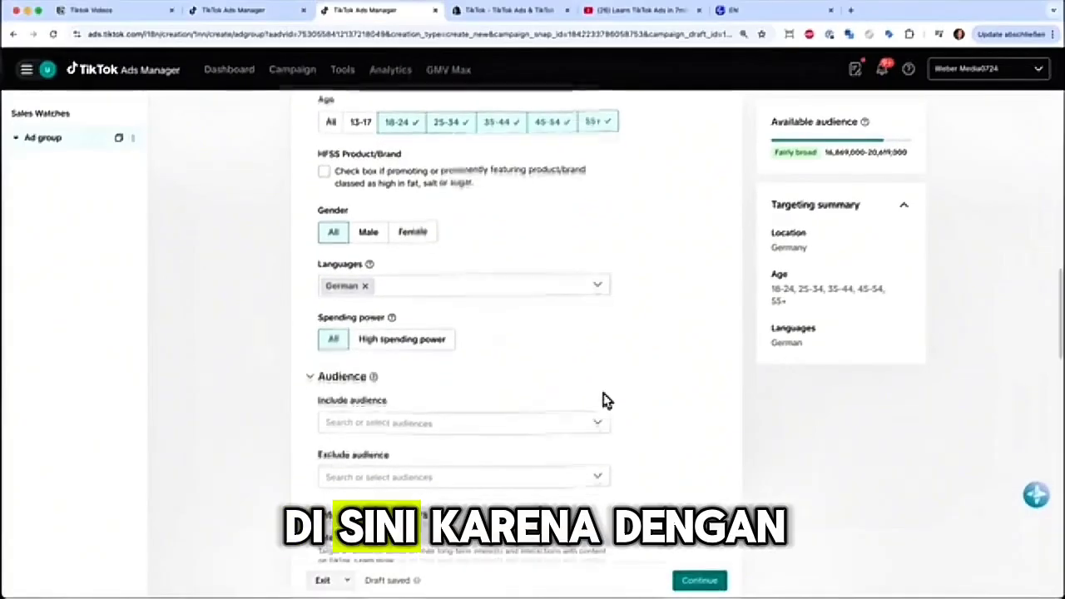
- Add Watches as both an interest and a purchase intention to the interests and behaviors targeting
scroll(605, 400, "down", 5)
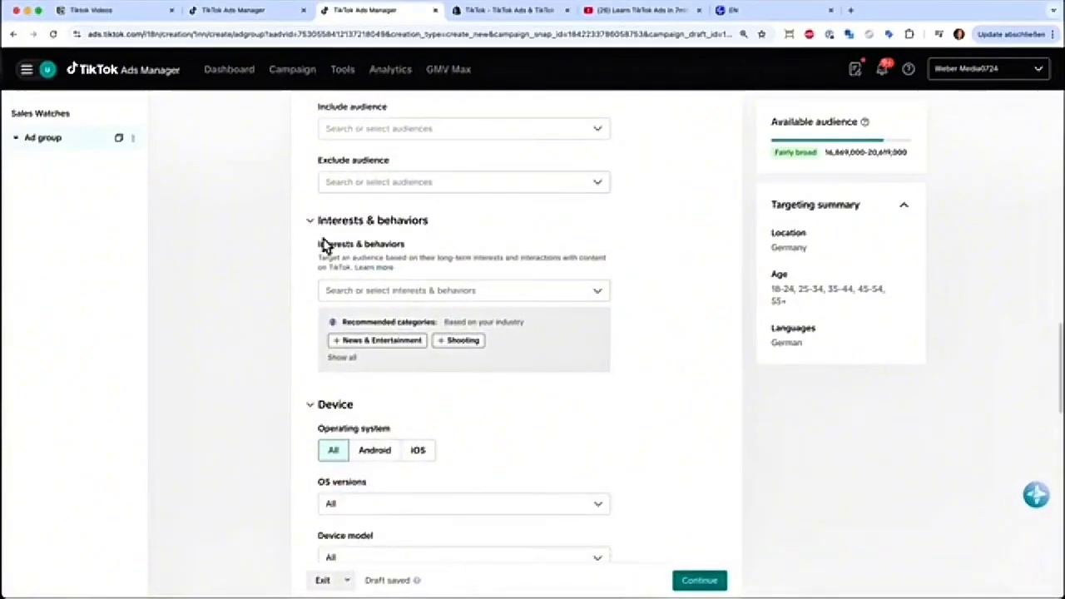
left_click(369, 298)
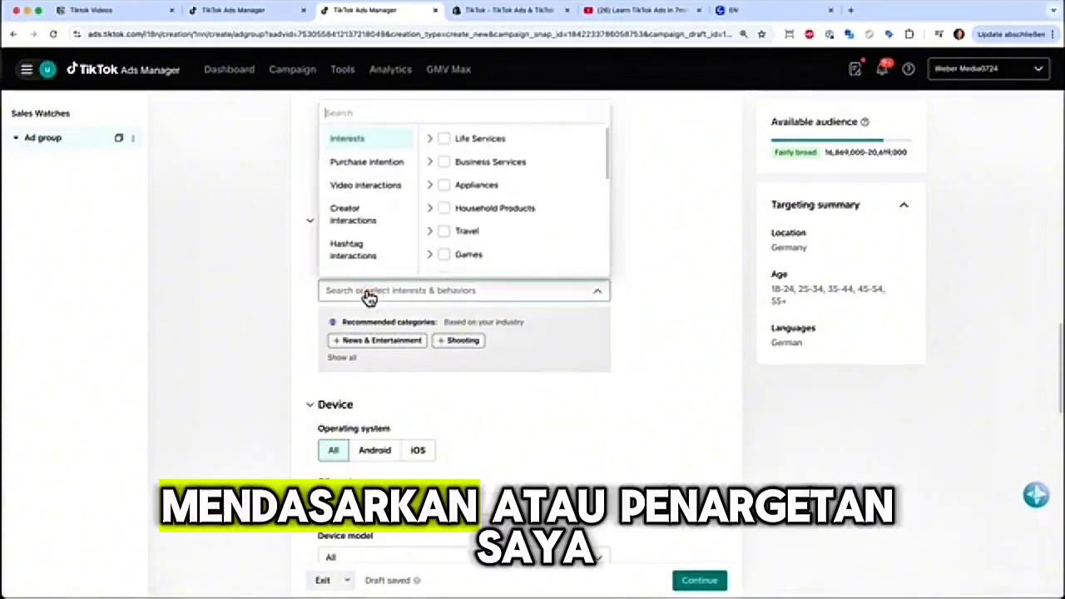
left_click(416, 114)
type("watches")
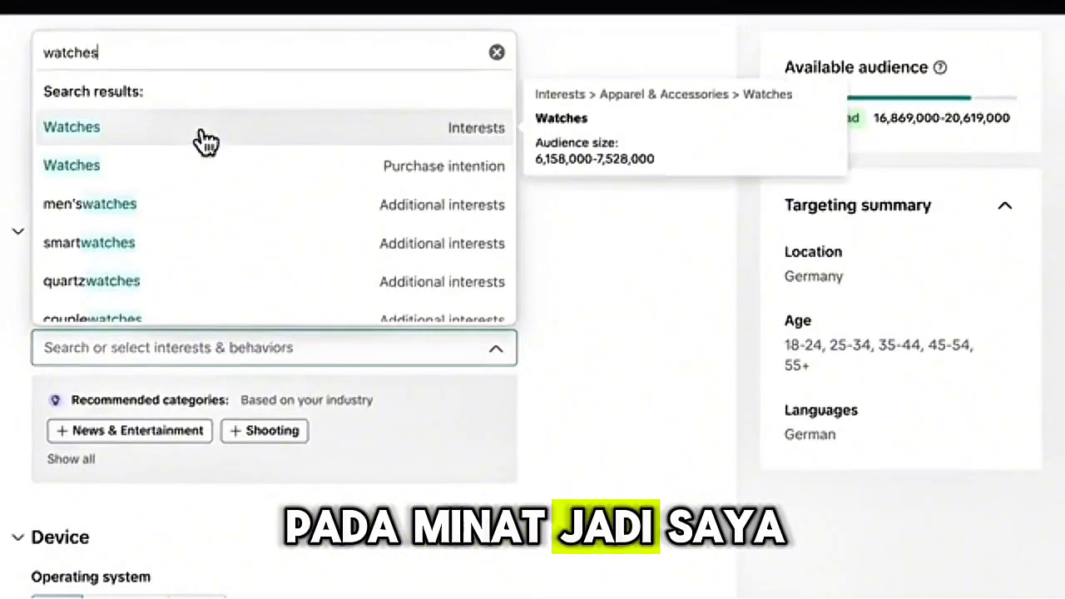
left_click(206, 139)
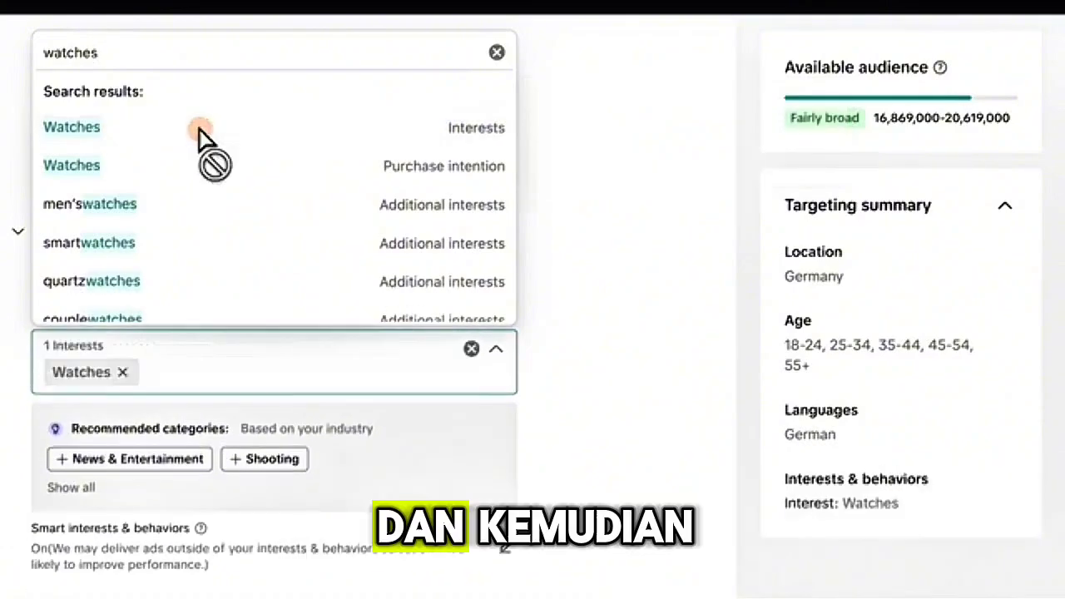
left_click(200, 171)
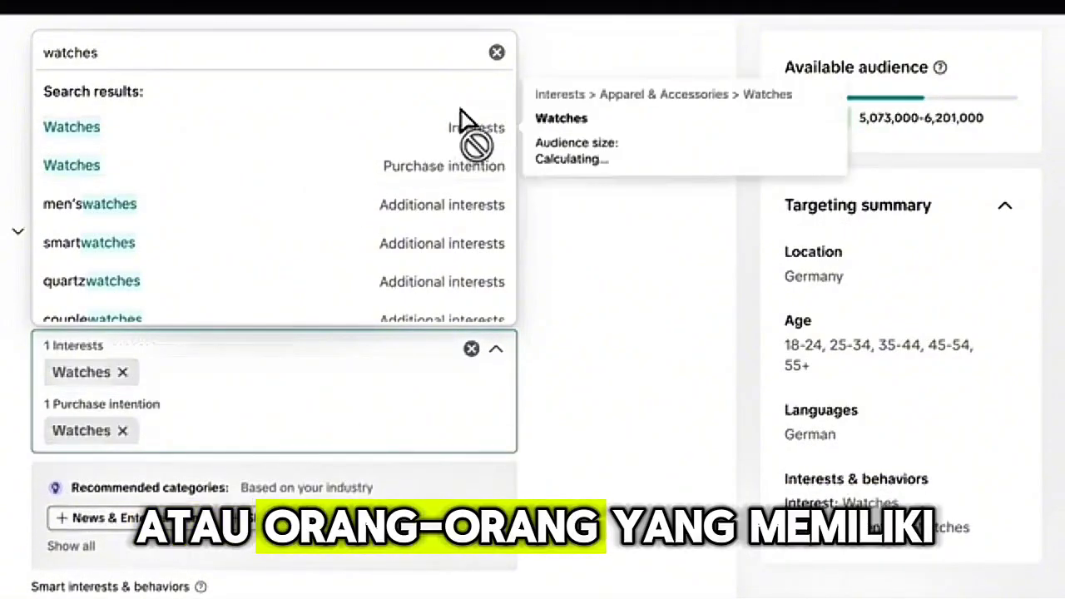
left_click(497, 52)
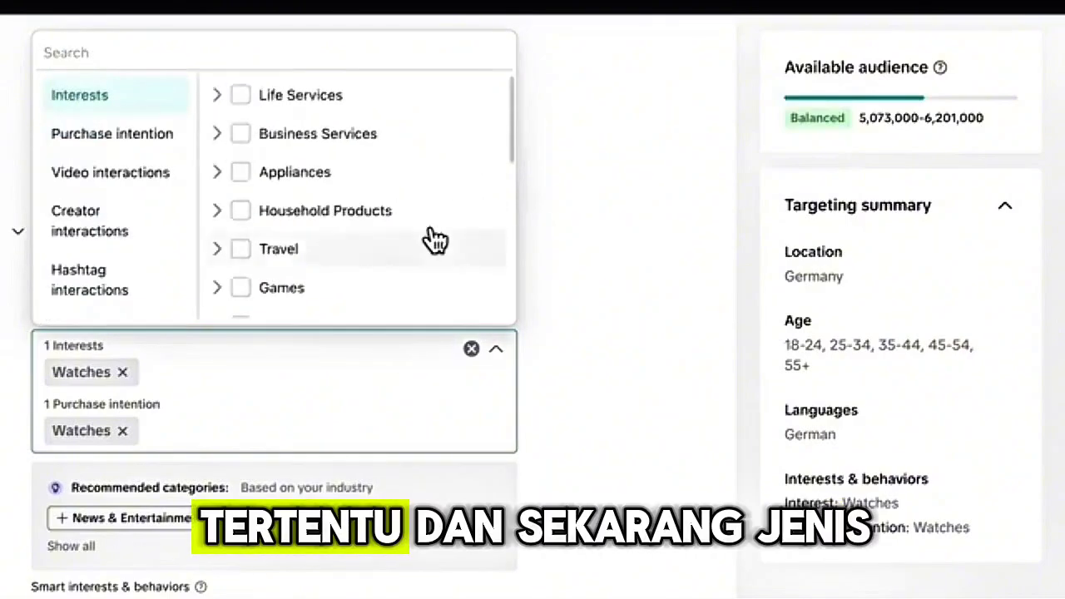
left_click(655, 275)
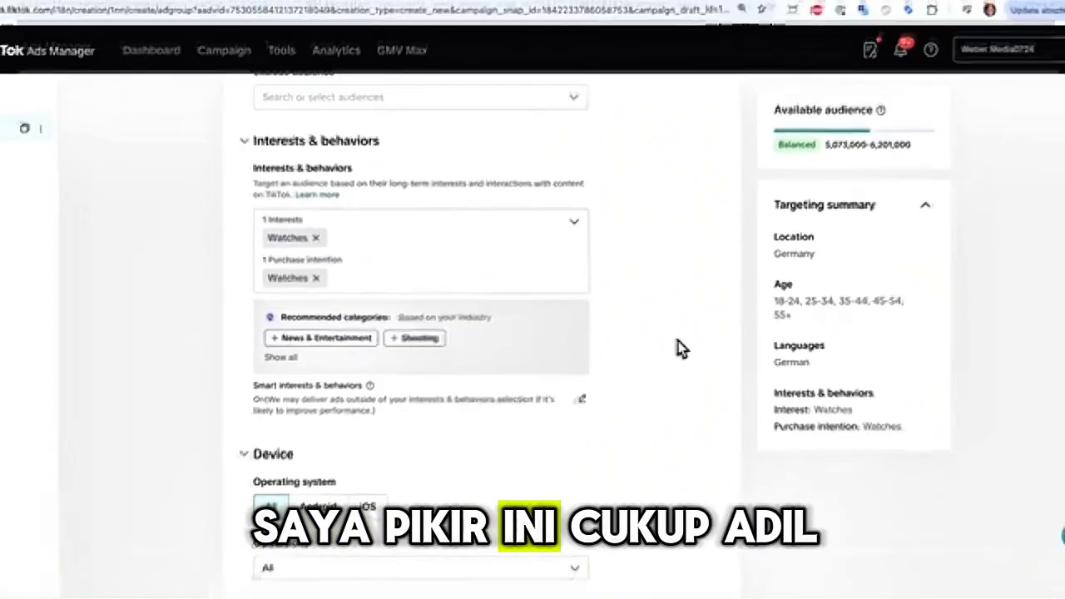
- Set the ad group's daily budget to 20 EUR and continue to the ad settings
scroll(480, 292, "down", 5)
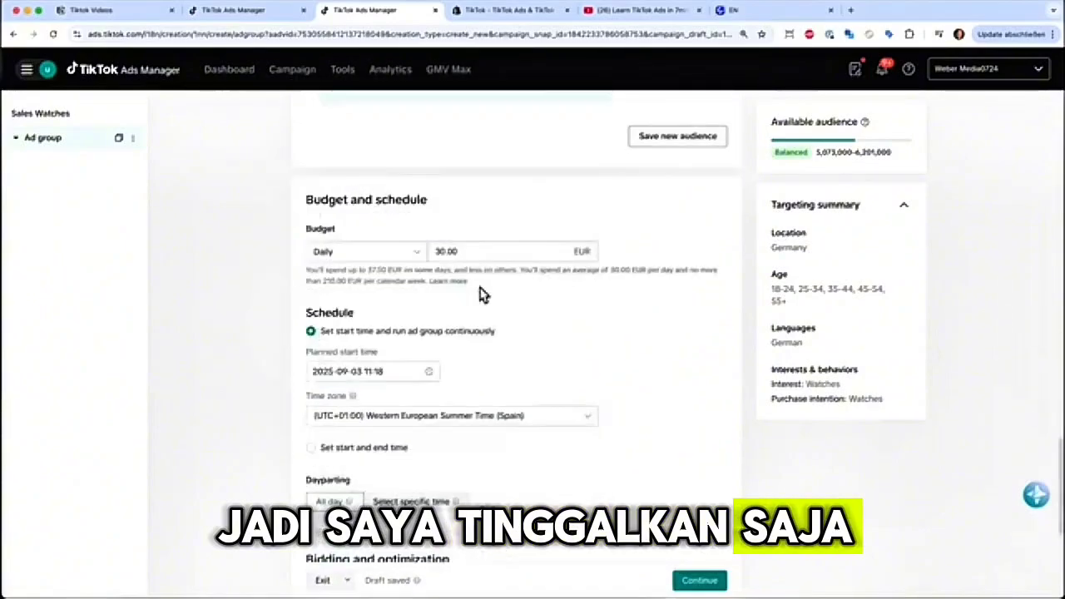
left_click(475, 251)
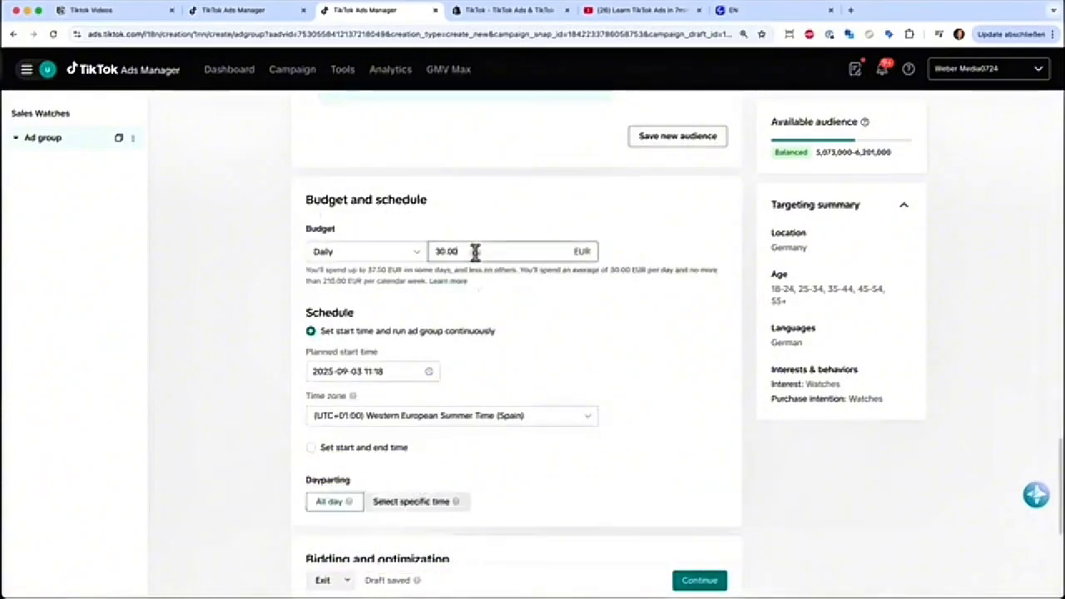
type("20")
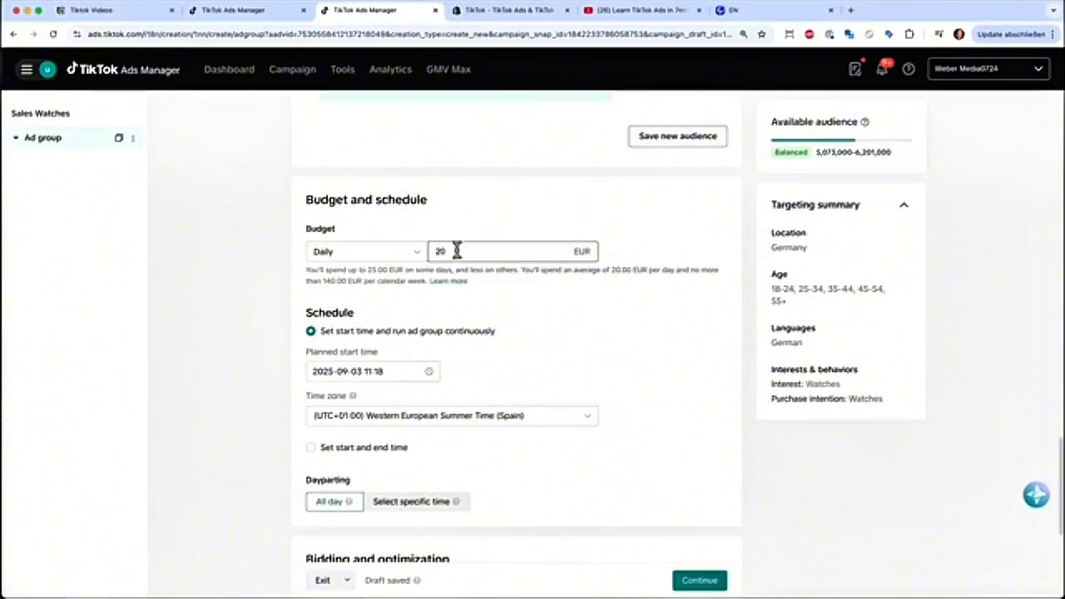
type("15")
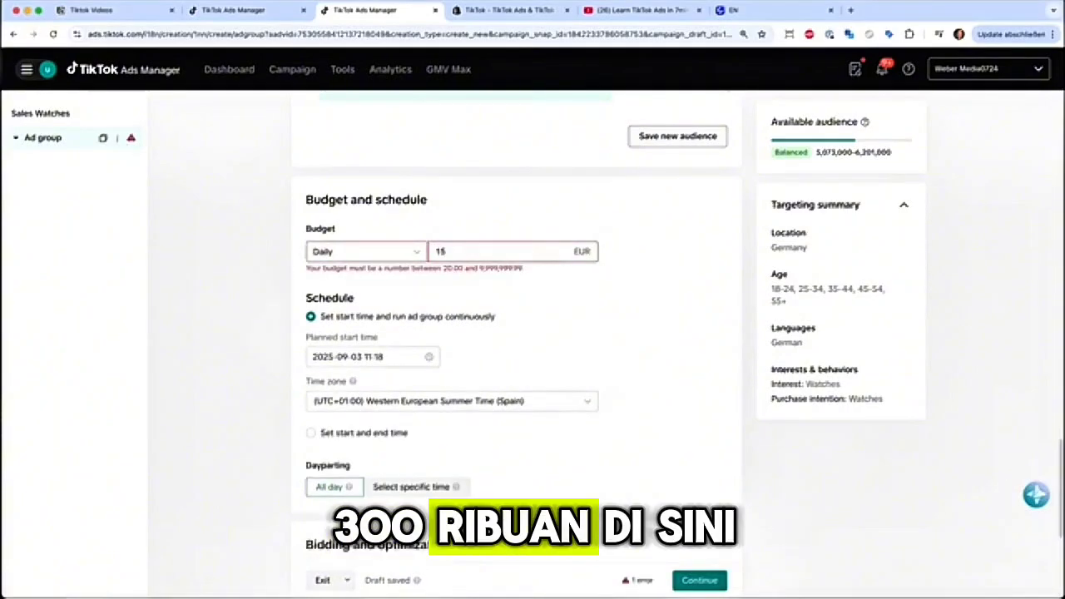
type("20")
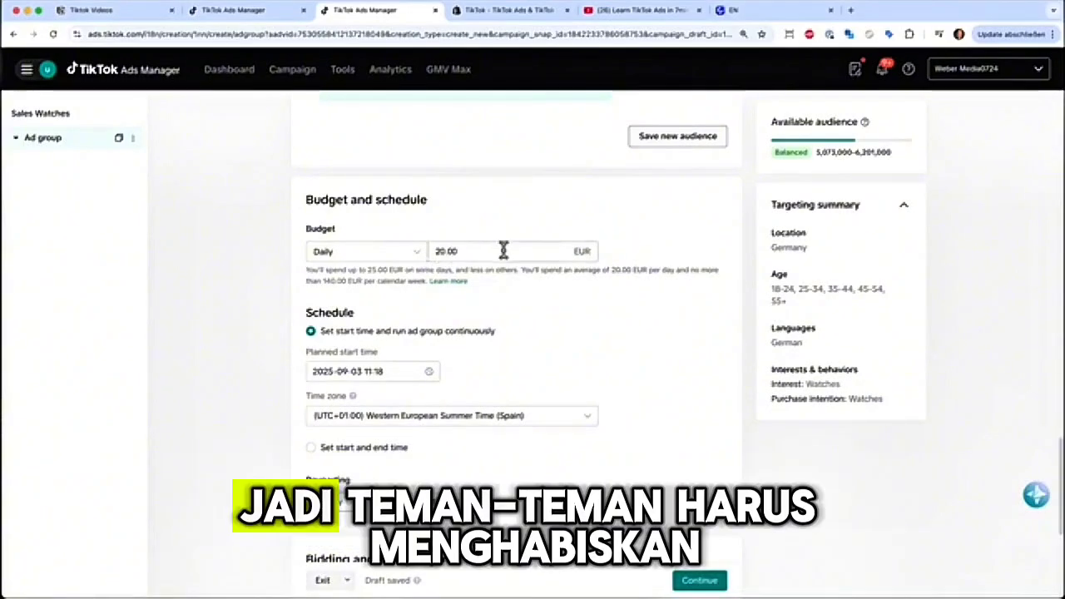
scroll(630, 378, "down", 5)
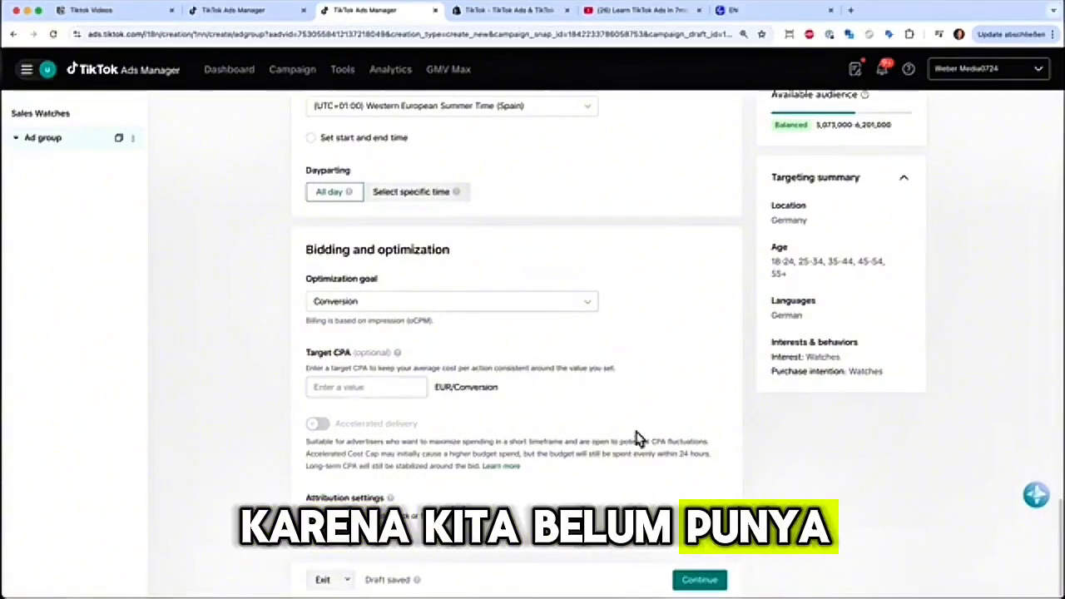
left_click(698, 582)
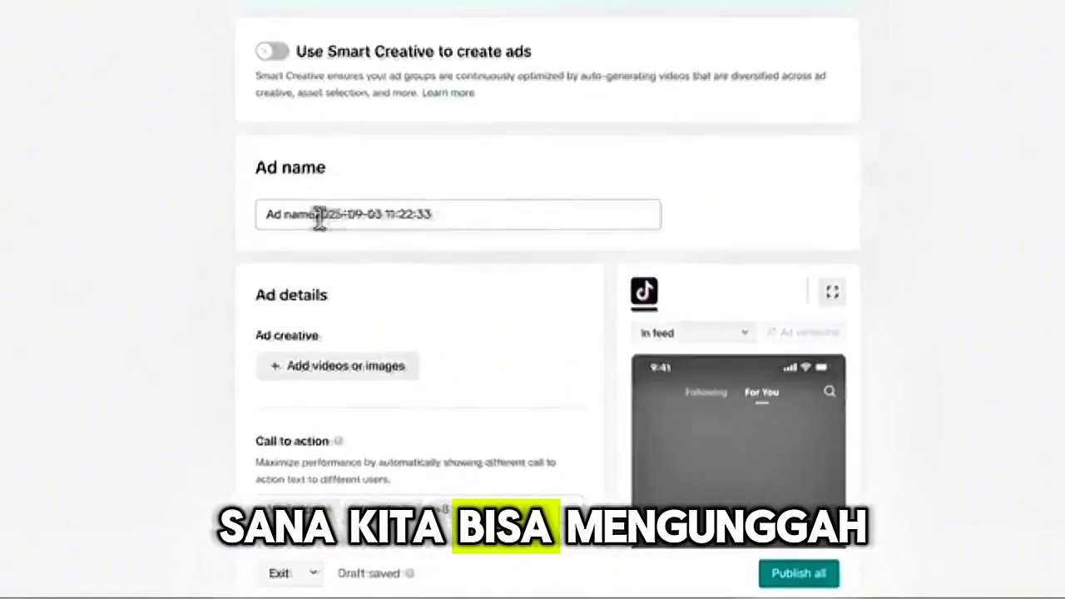
- Replace the default ad name with "video 1:"
left_click_drag(316, 219, 552, 222)
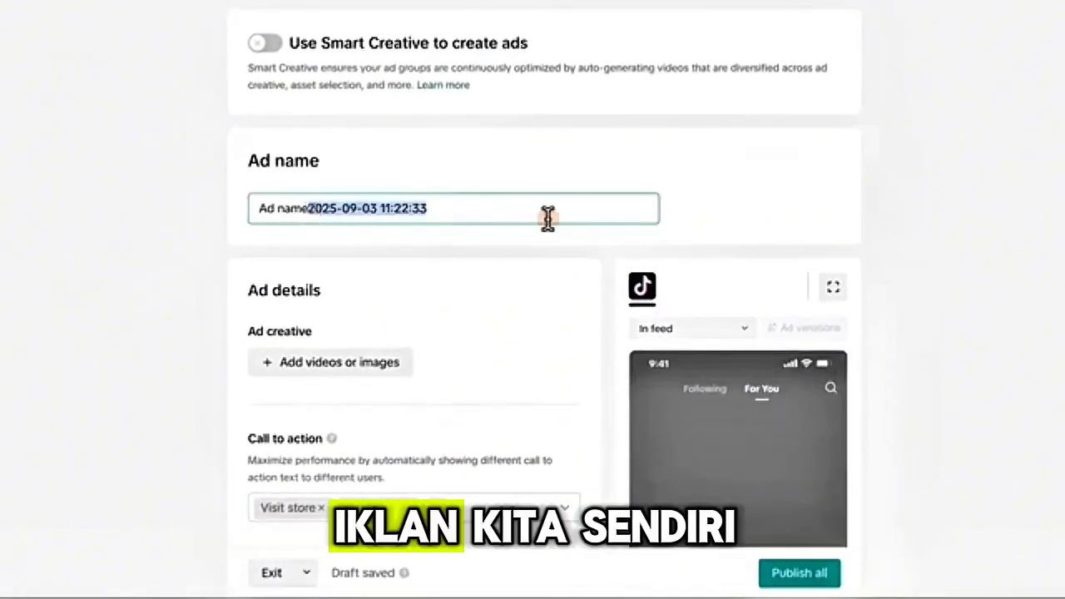
key("ctrl+a")
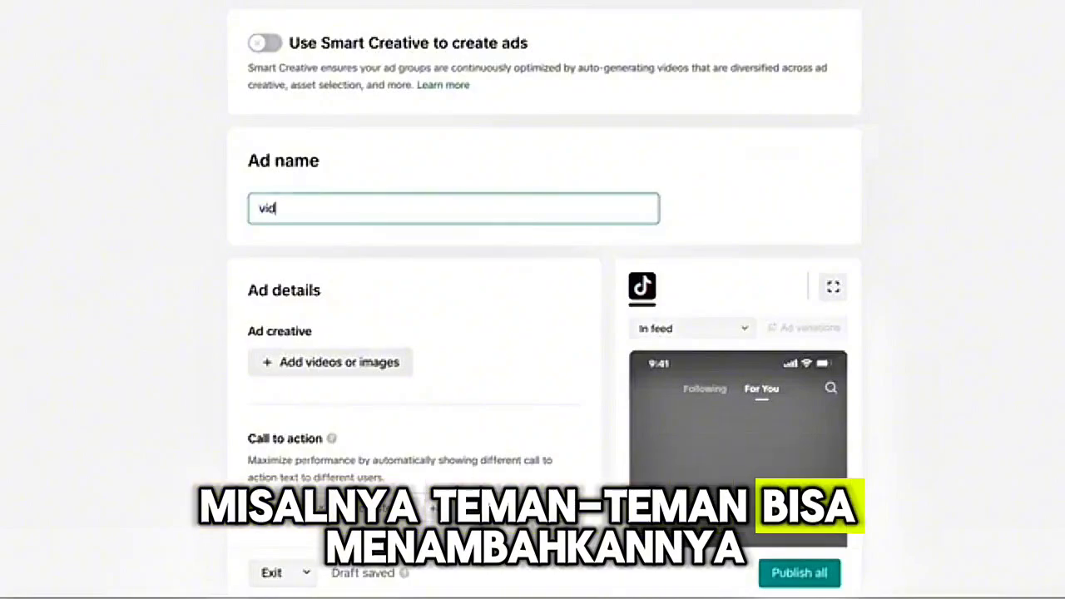
type("video 1:")
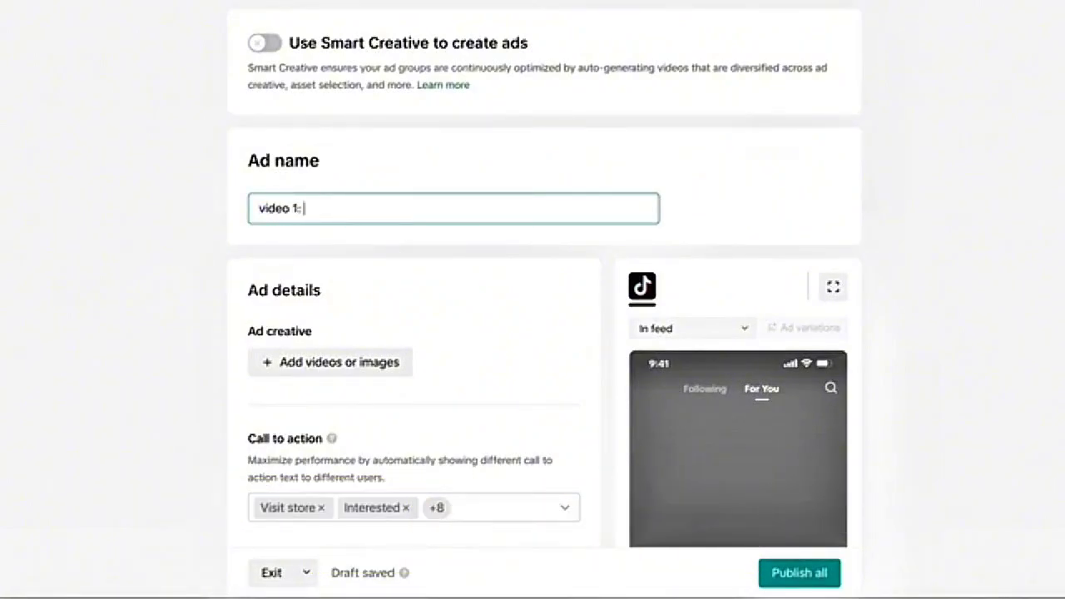
- Add the 8-second 2160x3840 watch video from the creative library as the ad's creative
scroll(548, 346, "down", 2)
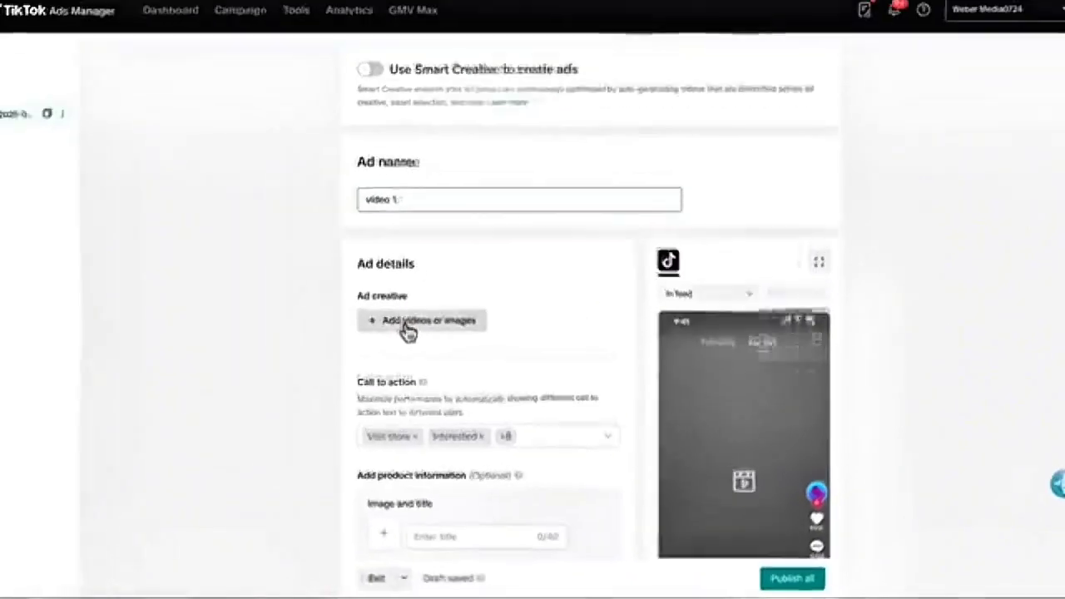
left_click(378, 260)
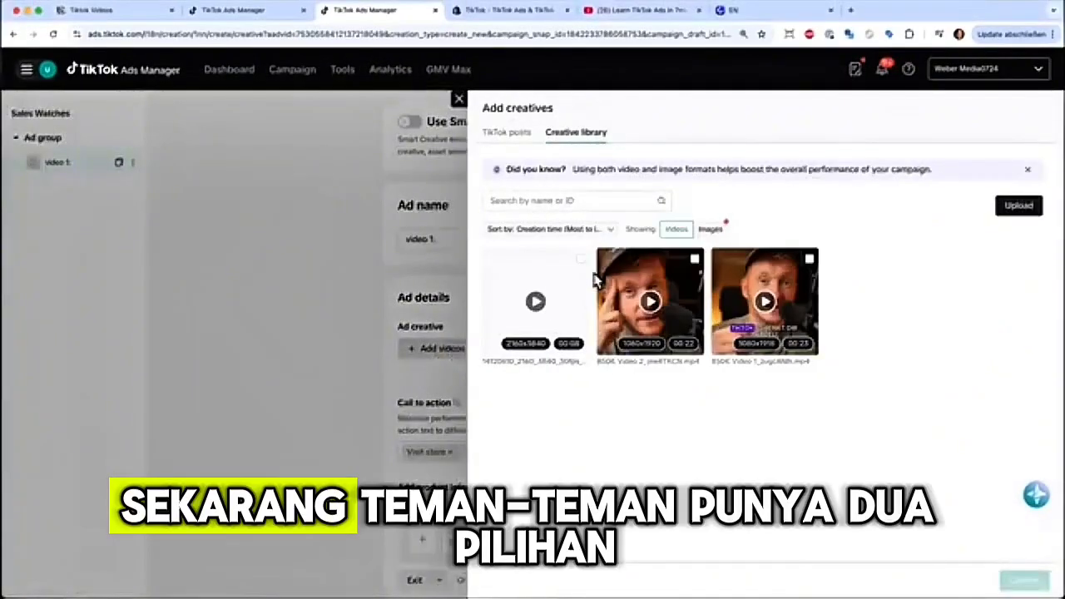
left_click(516, 141)
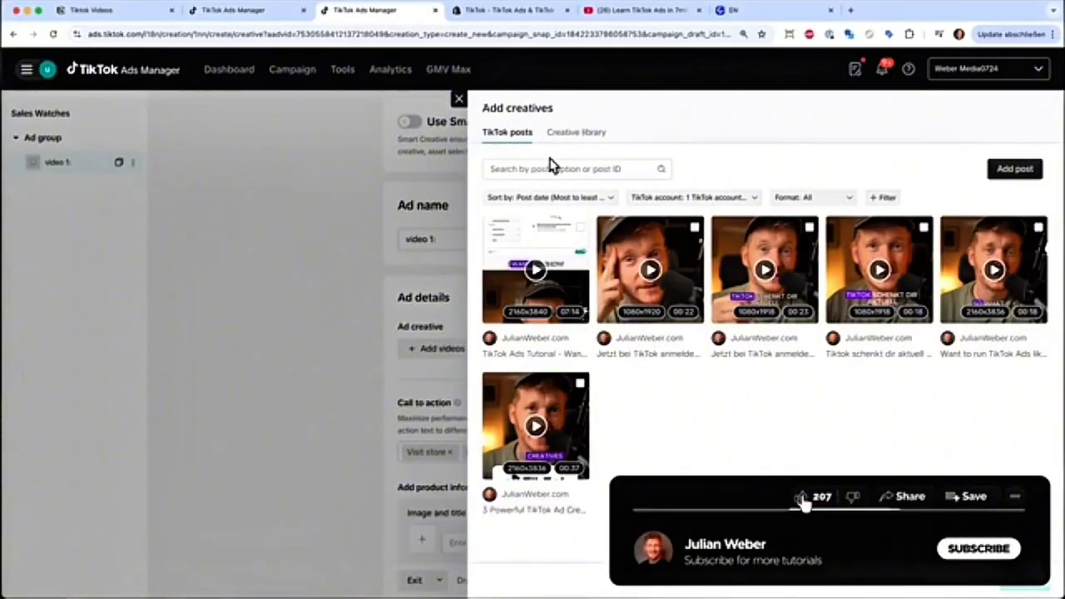
left_click(569, 136)
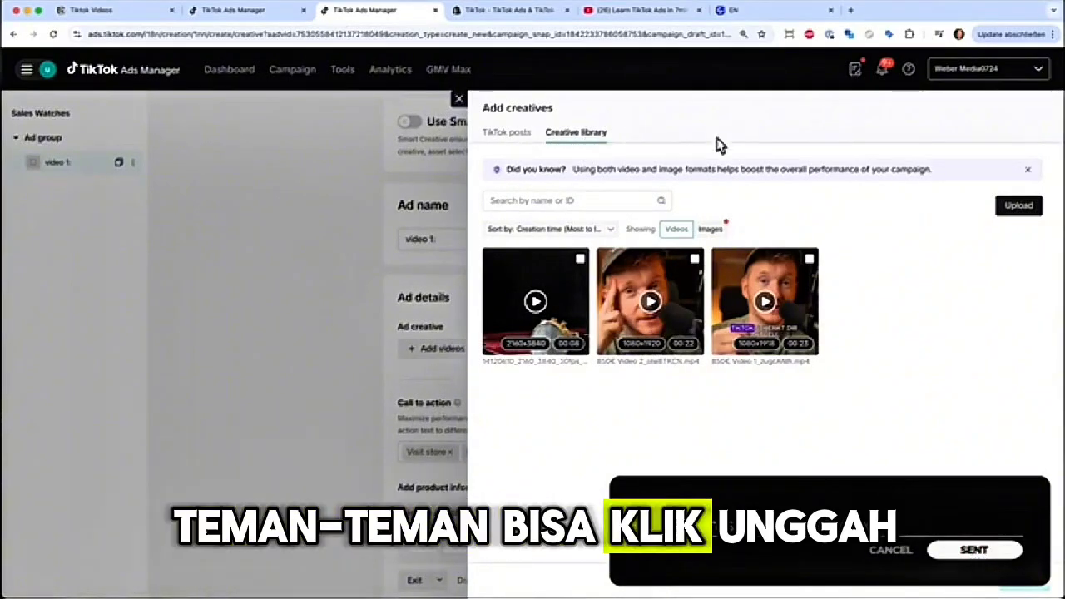
left_click(1019, 208)
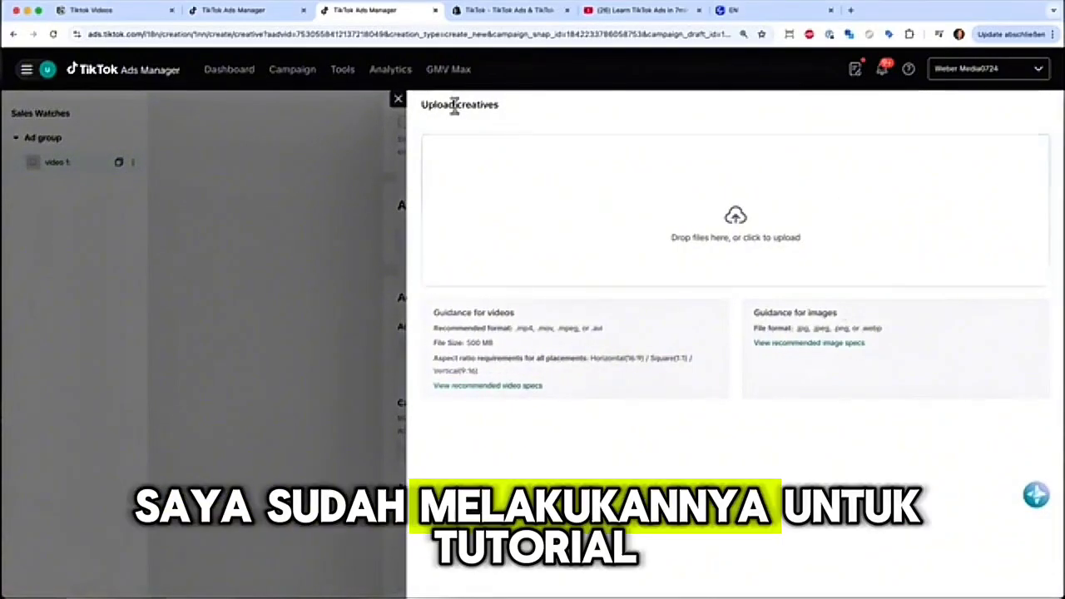
left_click(398, 100)
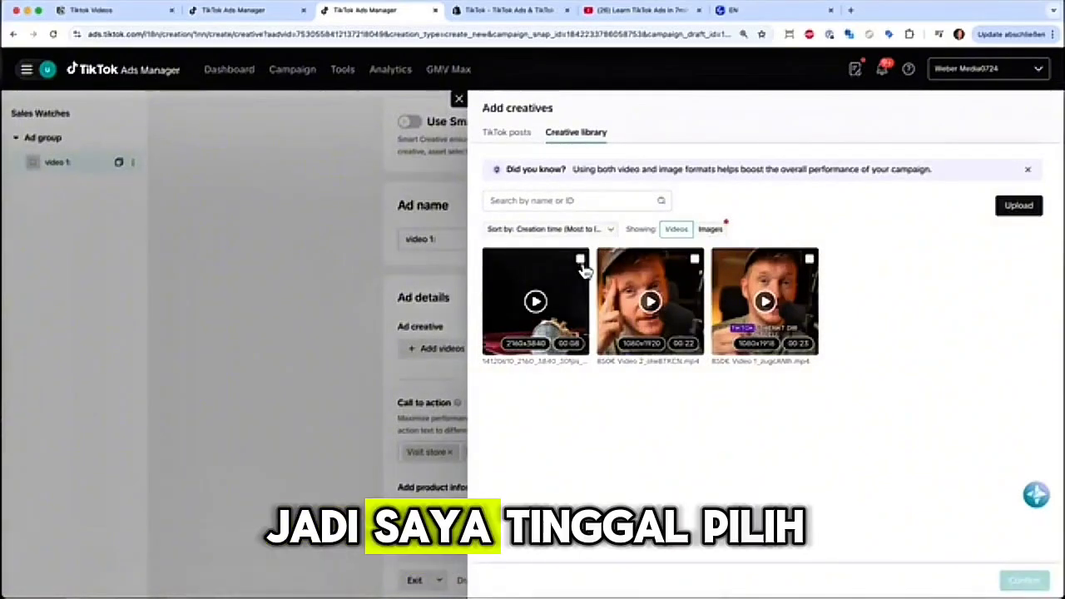
left_click(582, 261)
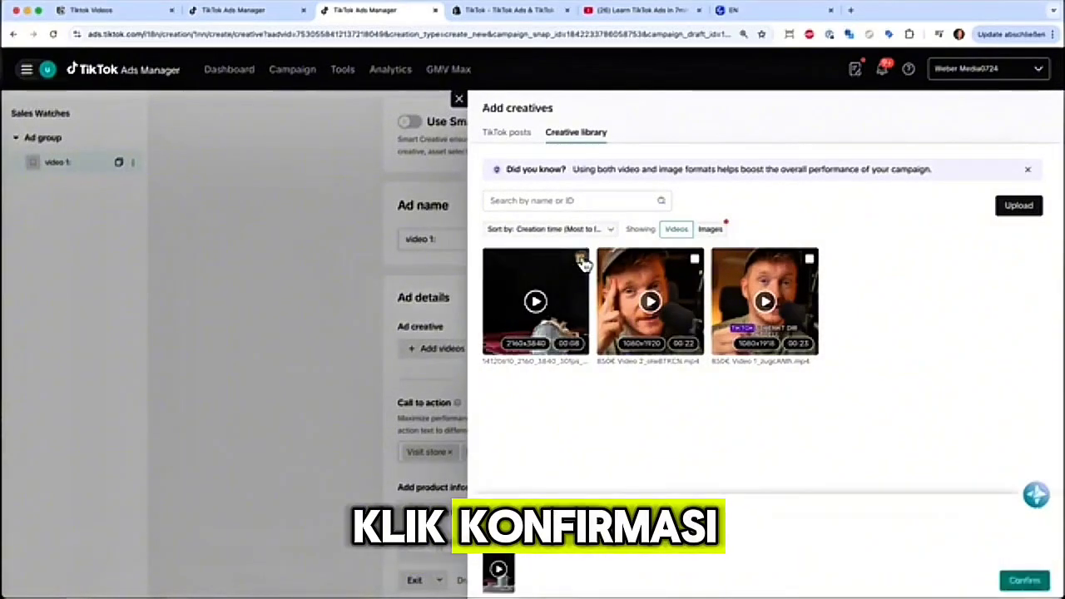
left_click(1024, 581)
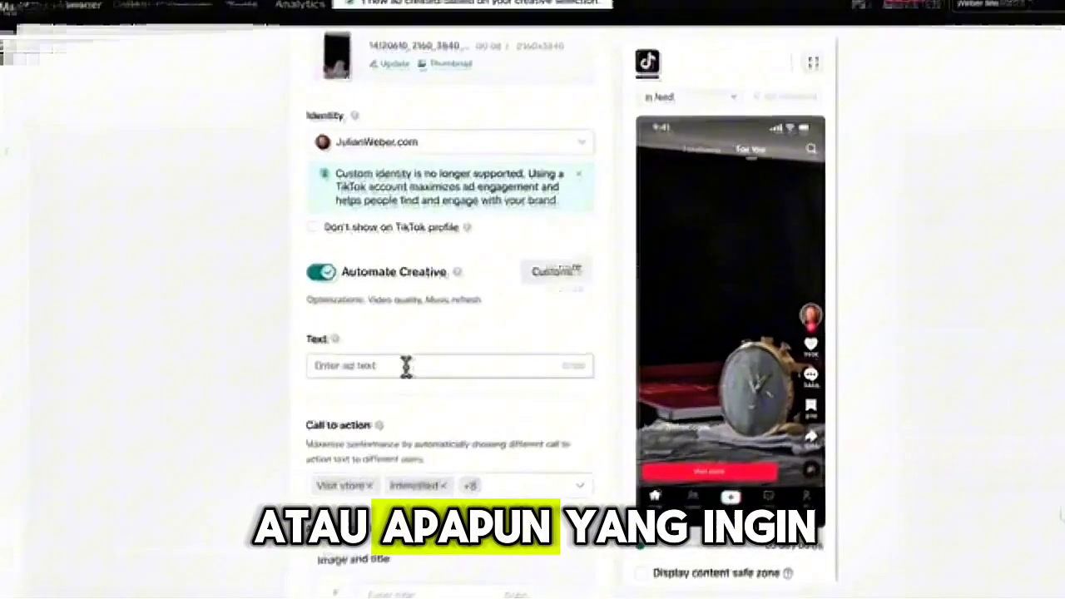
- Enter "Summer Sale save 25% off" as the ad text and replace it with the AI suggestion "Summer Sale 25% Off: Premium Fashion at Its Best!"
left_click(479, 369)
type("Summe")
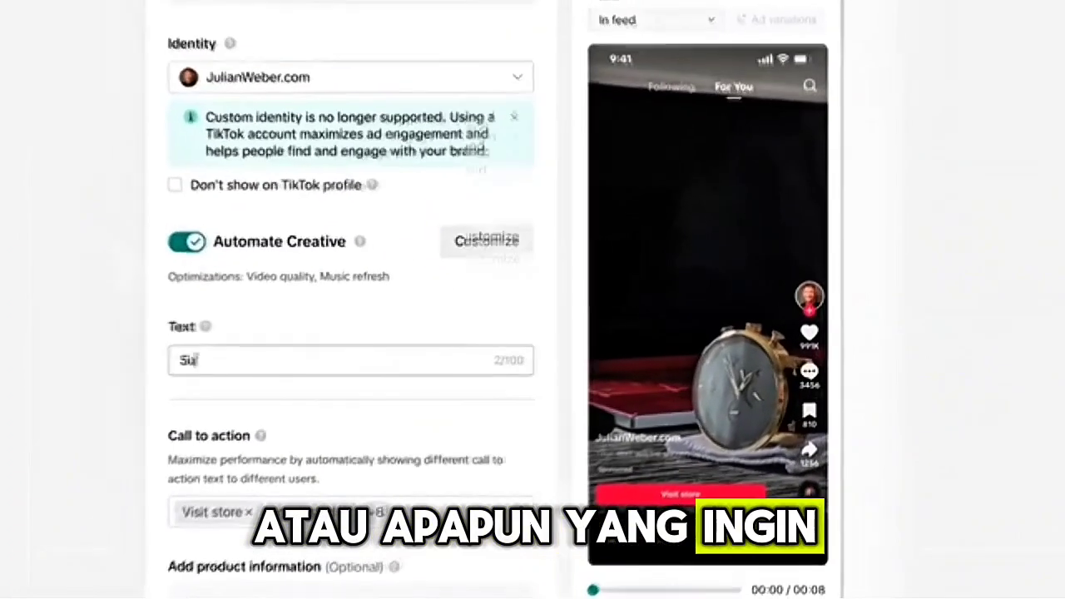
type("r Sale ")
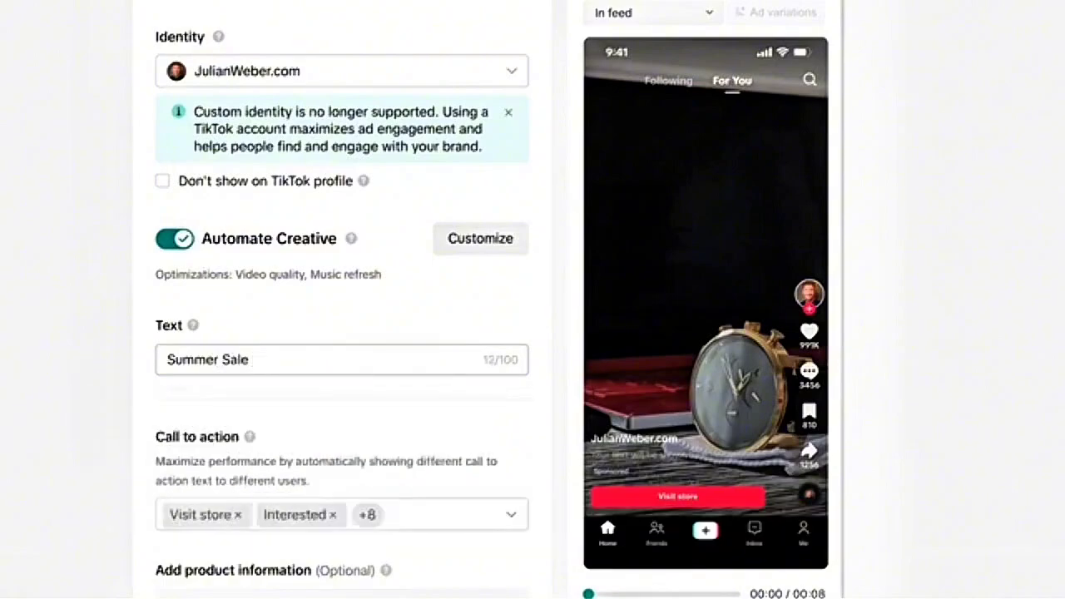
type("save 25% off")
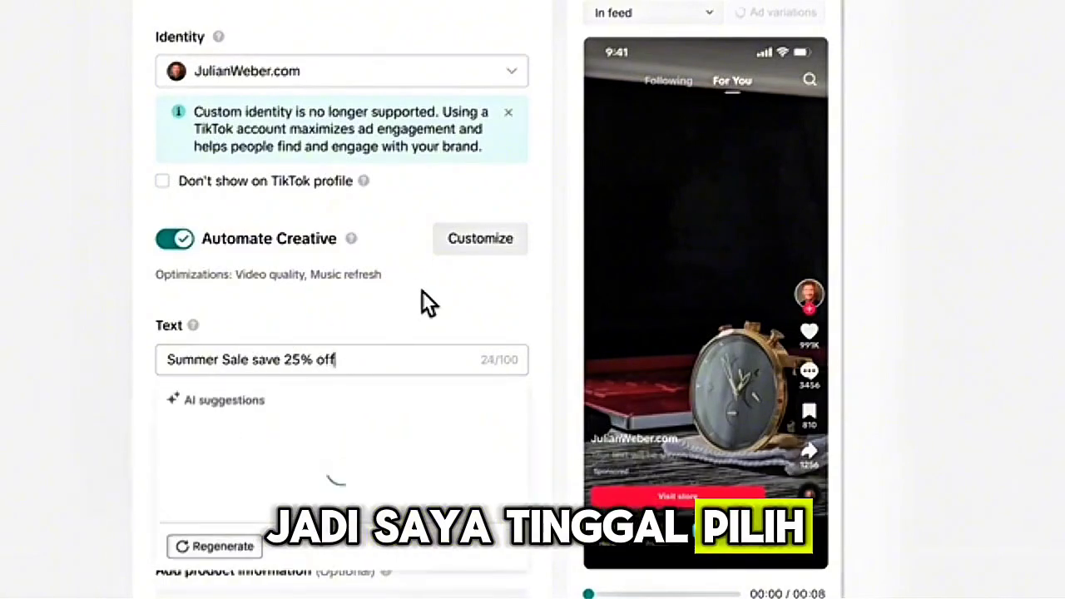
left_click(421, 321)
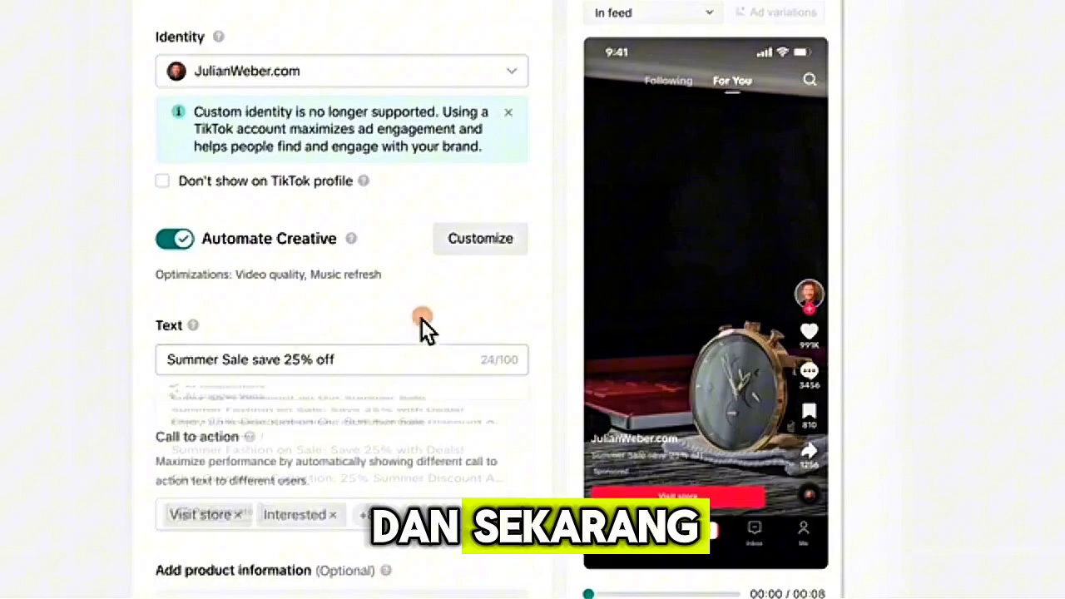
left_click(353, 358)
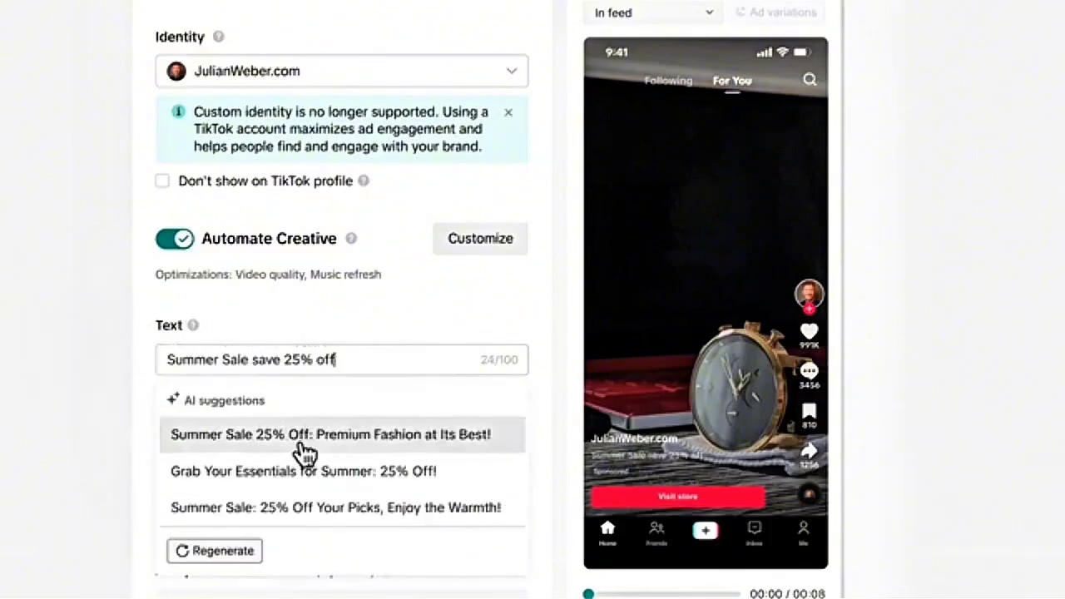
left_click(302, 445)
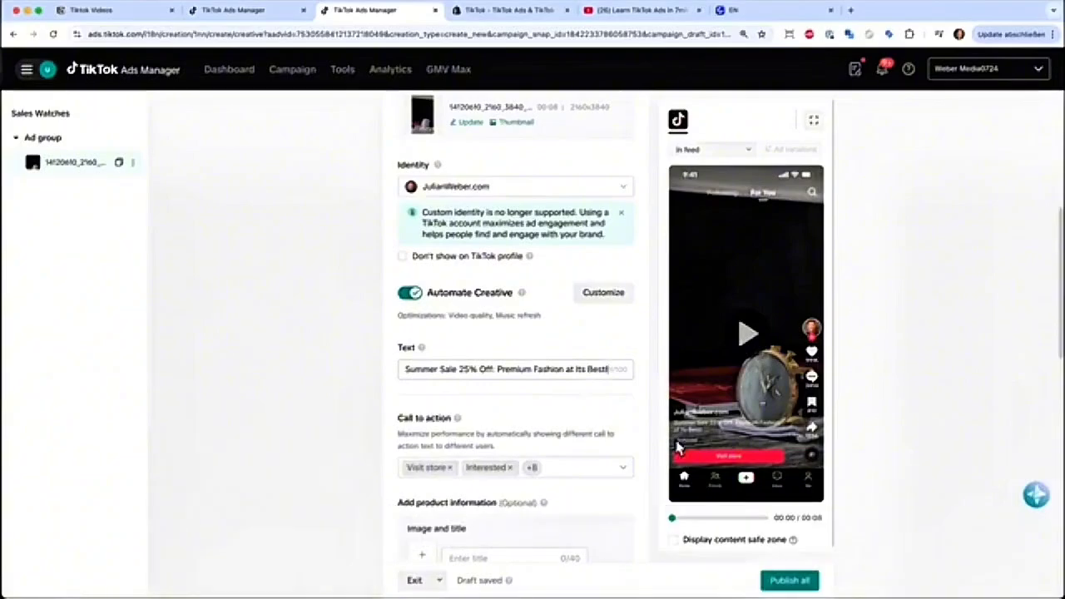
- Remove Listen now, Play game, Book now and Watch now from the ad's call-to-action options
scroll(677, 448, "up", 5)
scroll(803, 433, "right", 3)
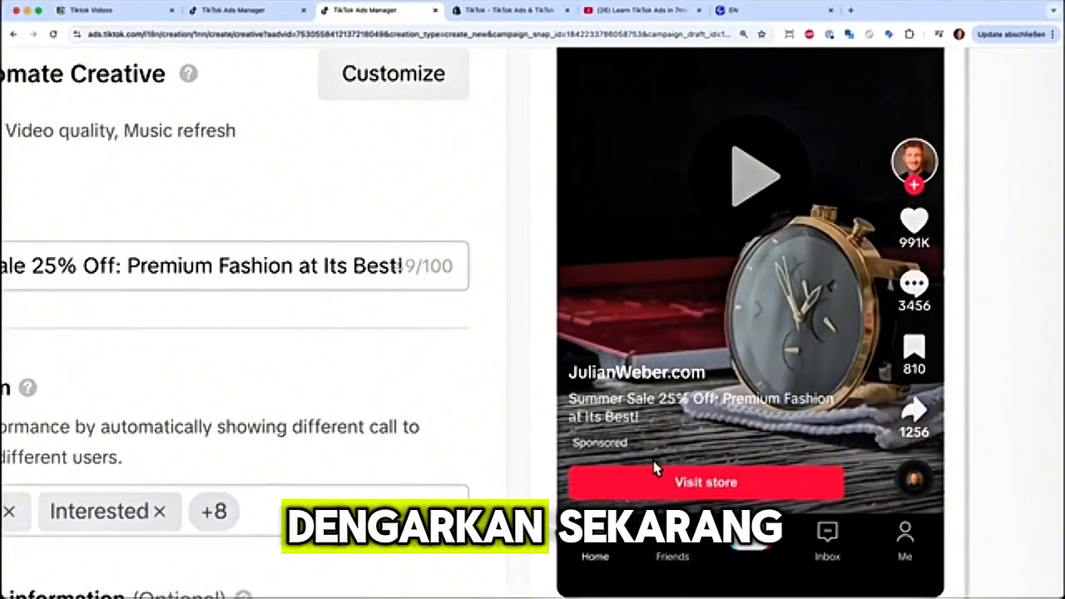
scroll(374, 337, "down", 5)
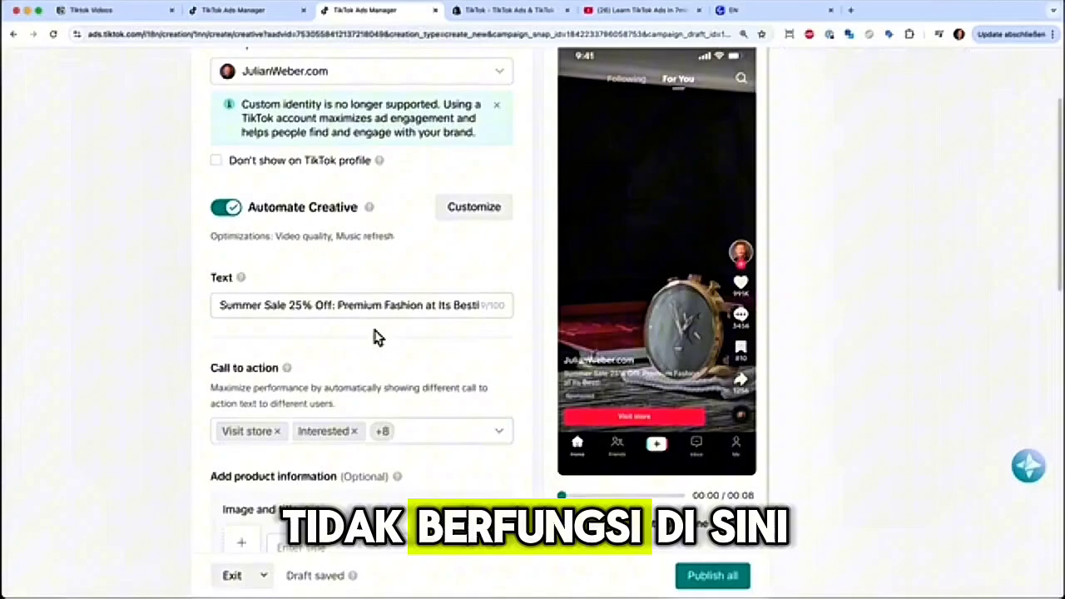
left_click(447, 431)
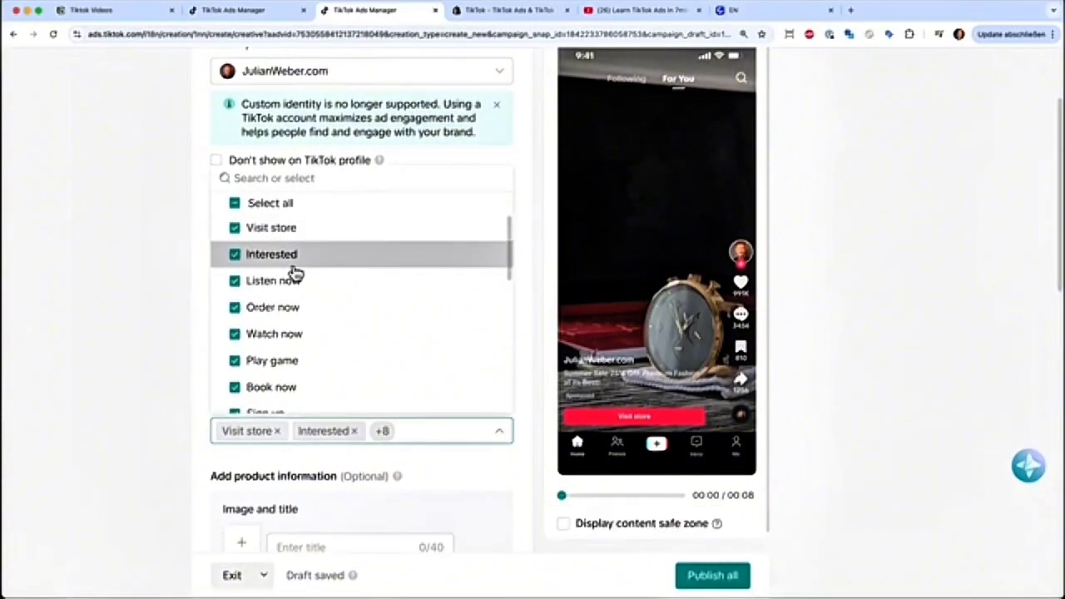
left_click(239, 284)
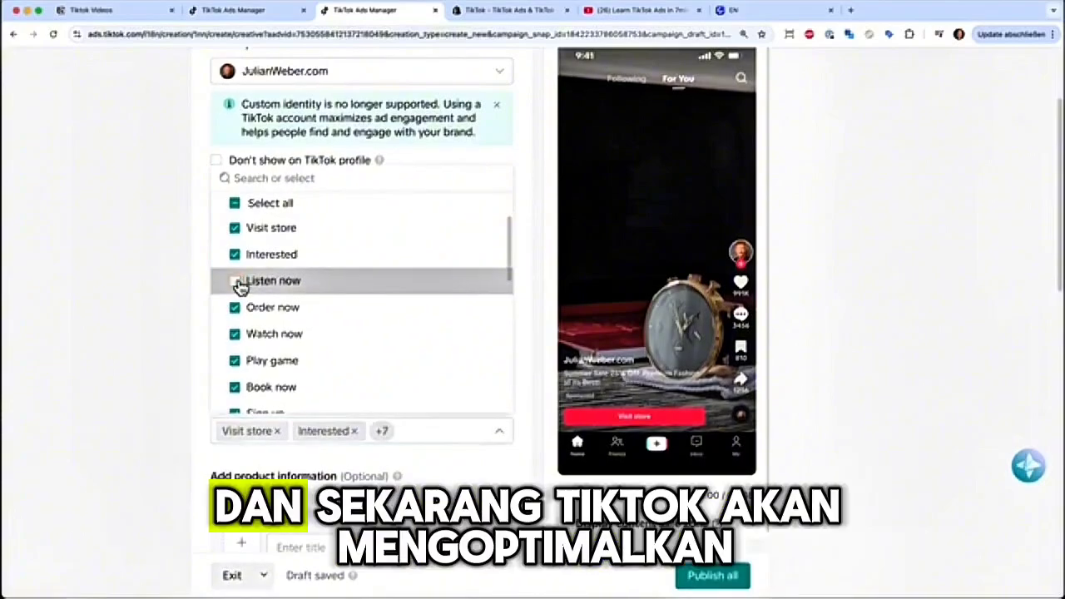
left_click(237, 363)
scroll(238, 379, "down", 2)
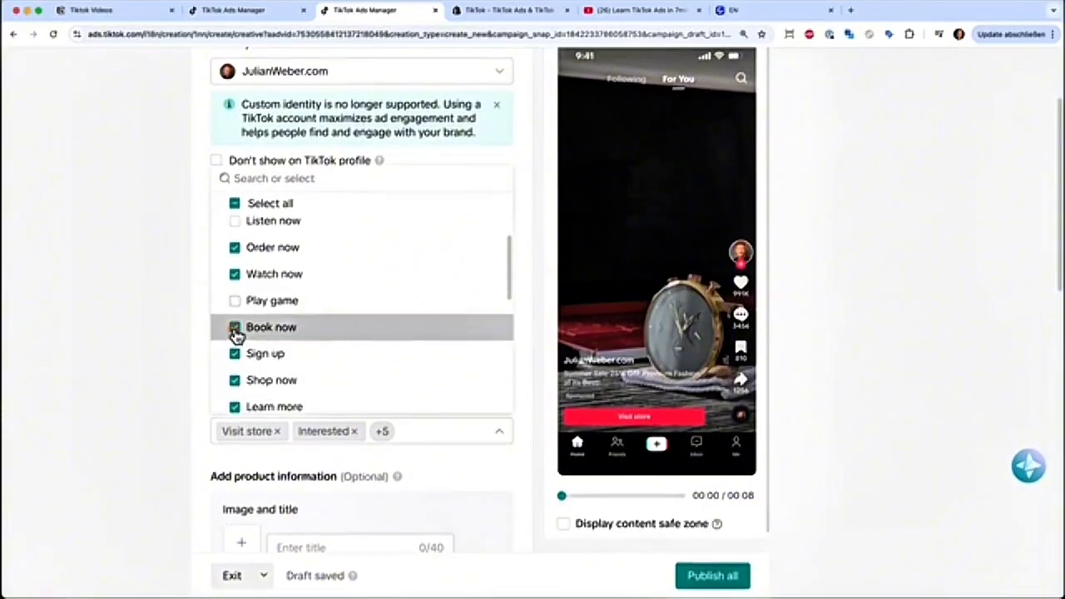
scroll(255, 368, "down", 3)
scroll(256, 308, "up", 3)
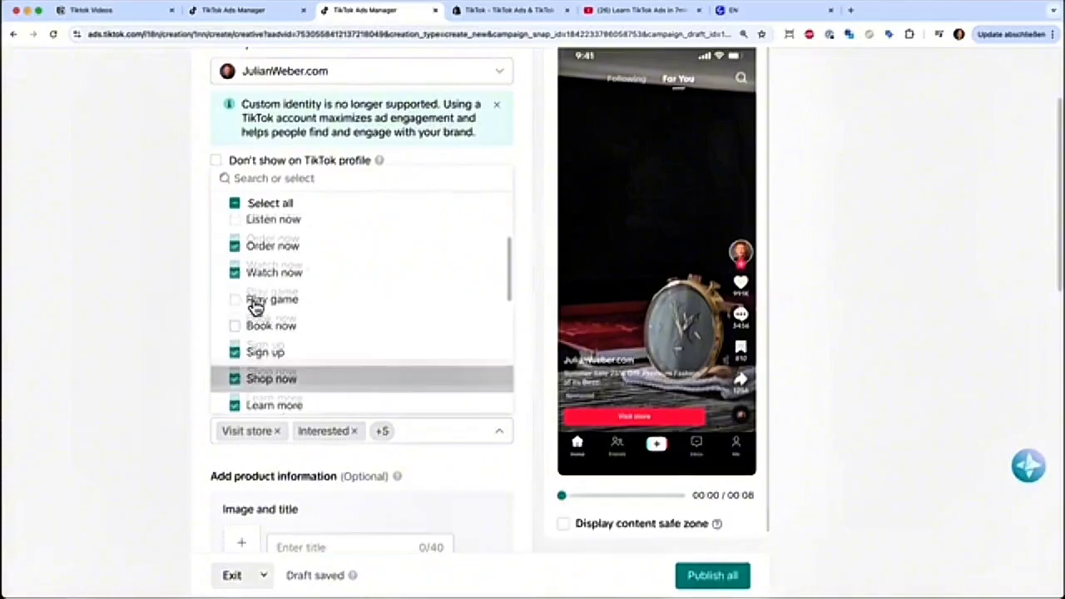
left_click(236, 298)
scroll(332, 300, "up", 2)
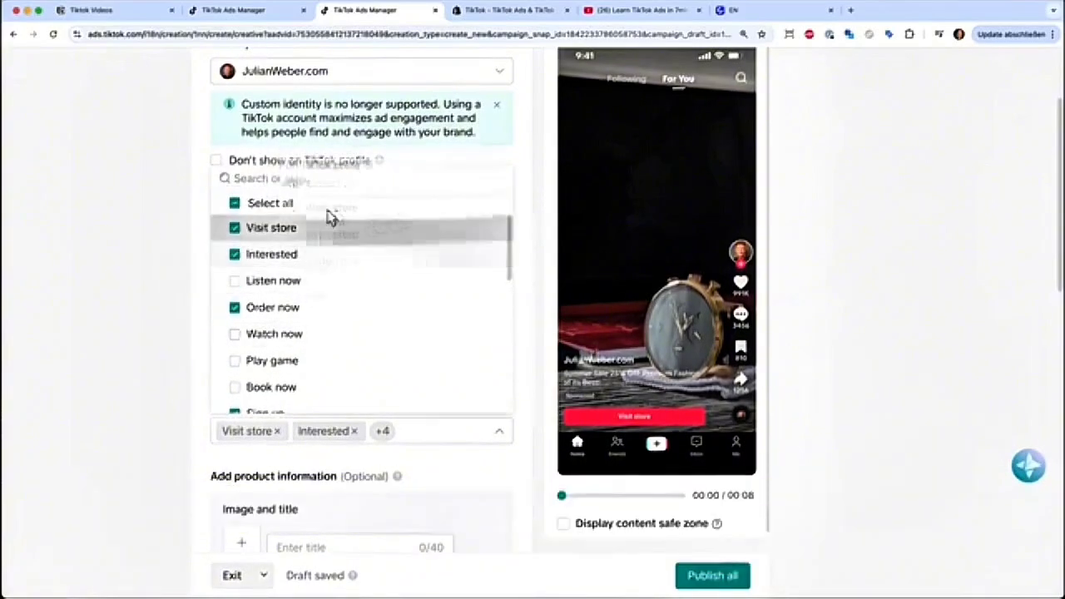
- Clear all call-to-action options and select only Visit store, Interested, Shop now and Learn more
left_click(499, 438)
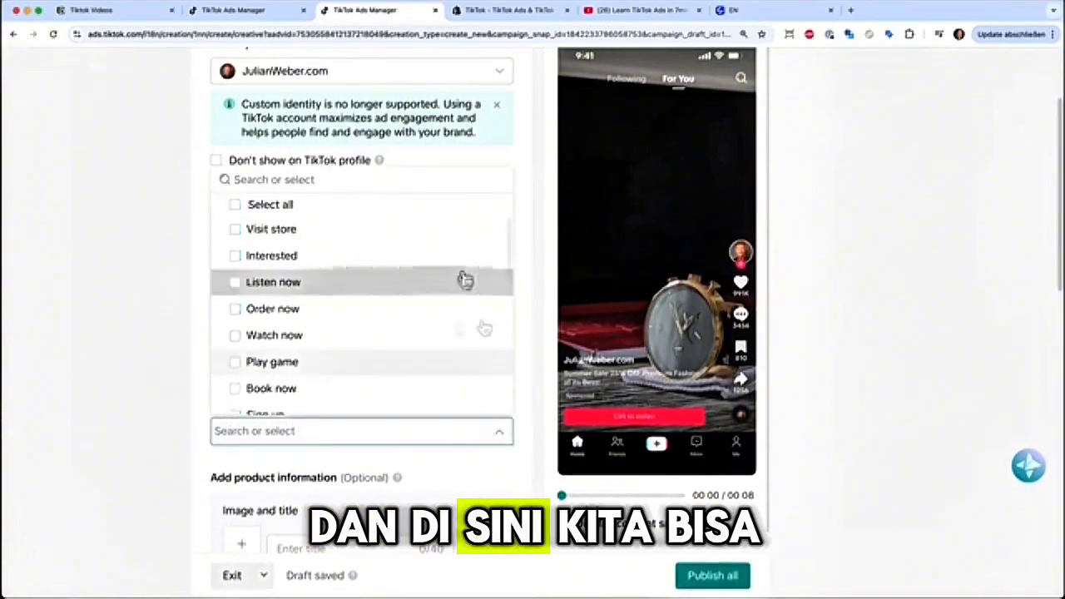
left_click(235, 228)
left_click(236, 254)
scroll(256, 318, "down", 2)
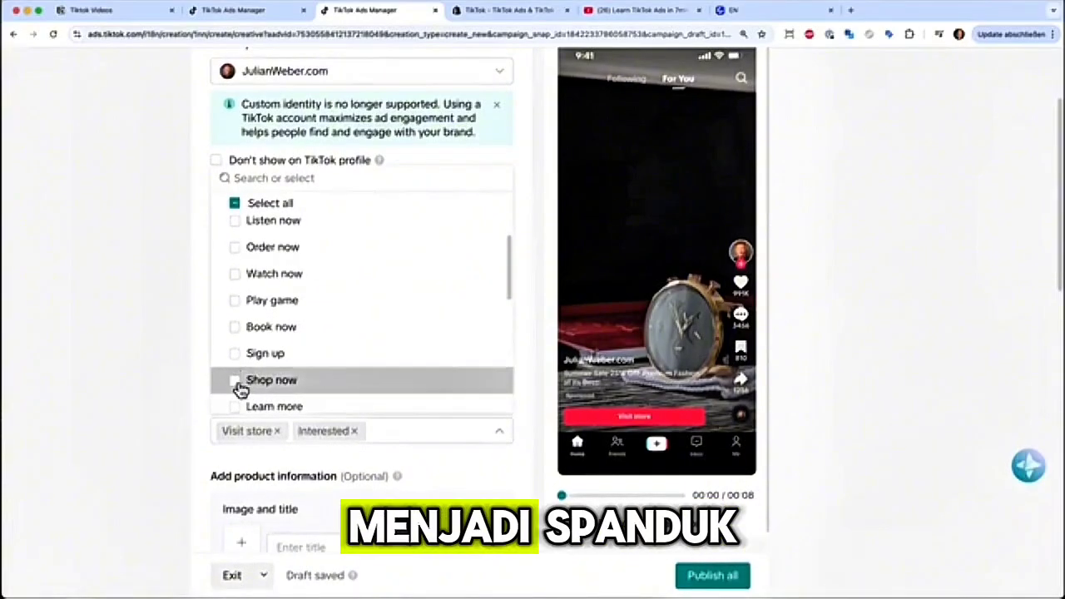
left_click(236, 381)
scroll(241, 396, "down", 2)
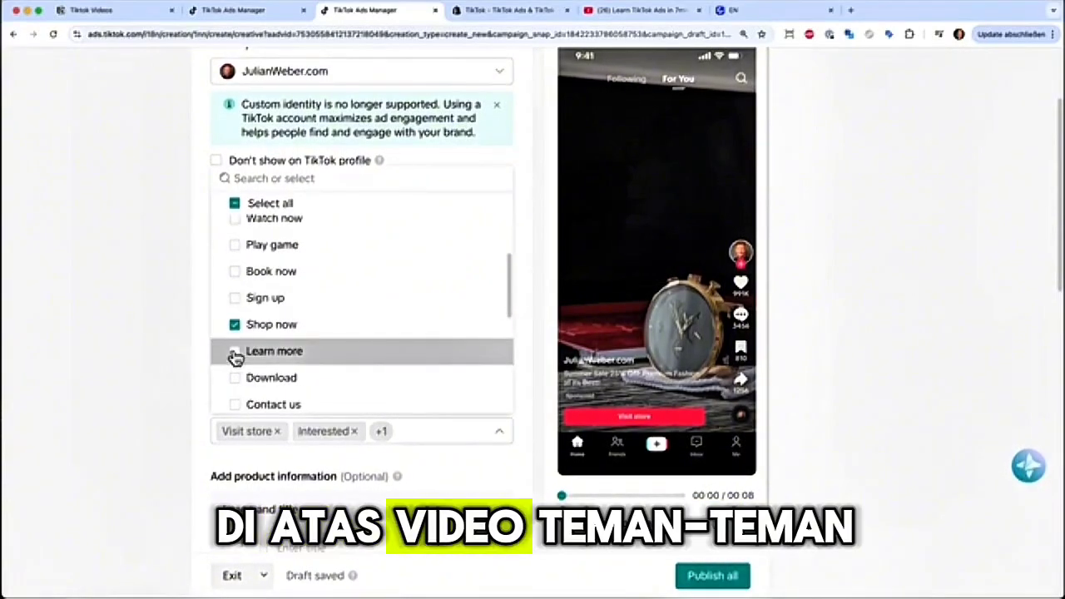
left_click(235, 356)
scroll(216, 274, "down", 4)
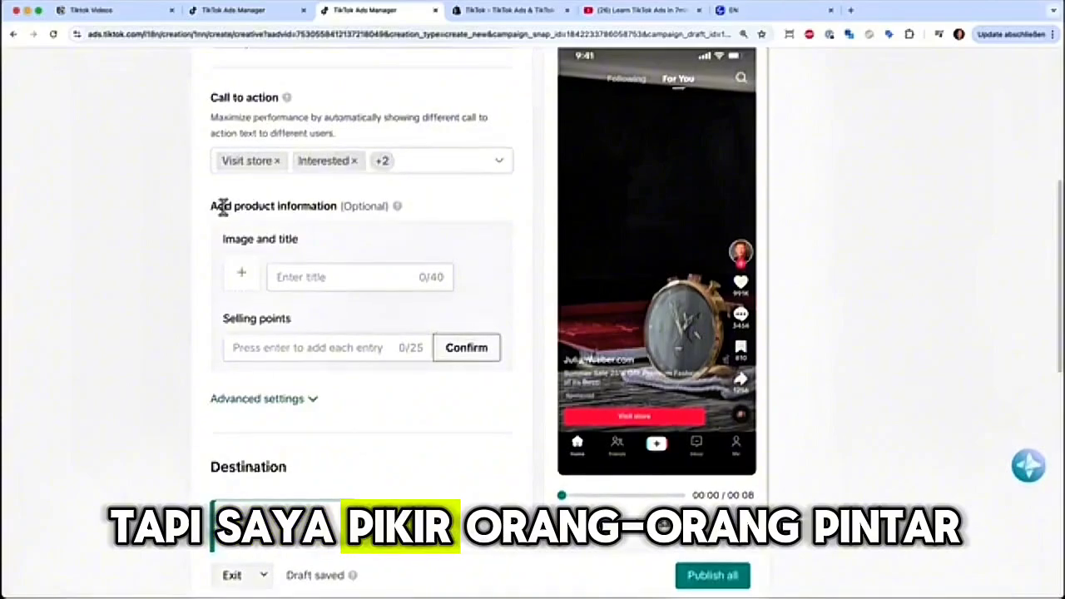
mouse_move(396, 208)
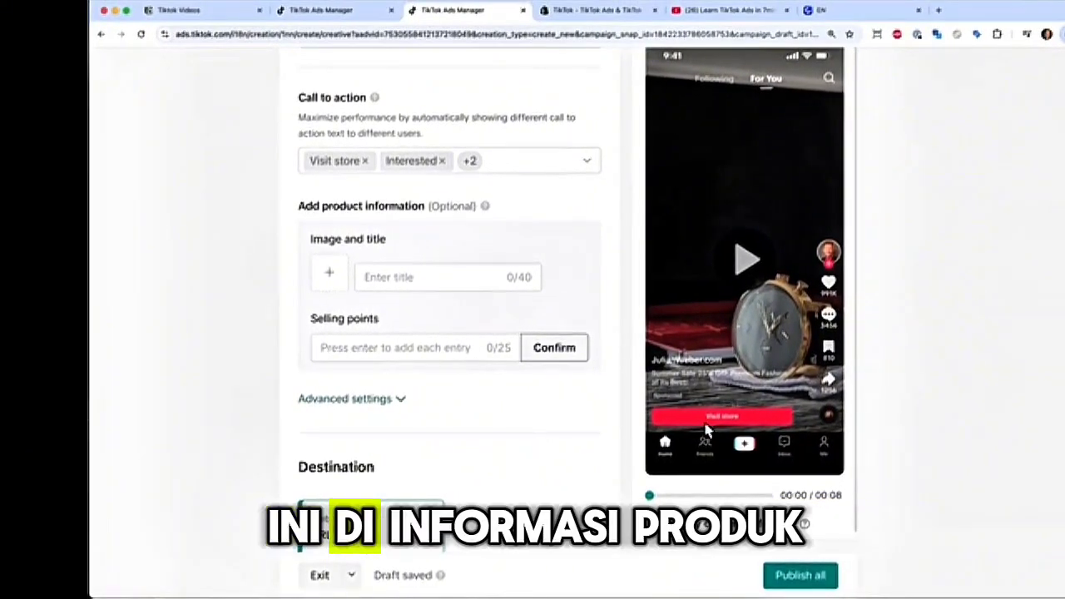
scroll(478, 416, "down", 1)
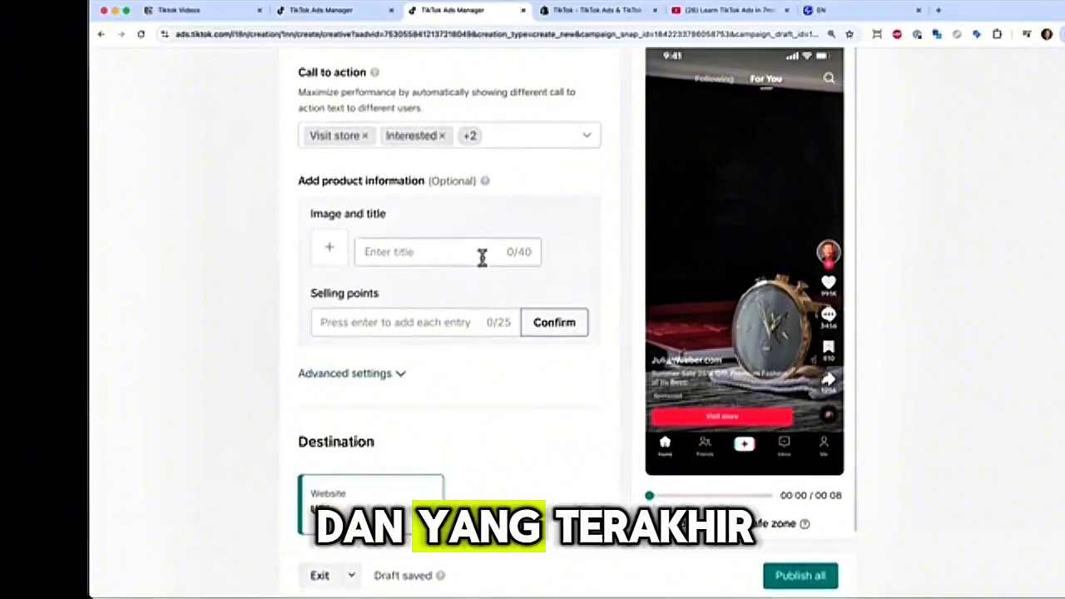
scroll(537, 354, "down", 1)
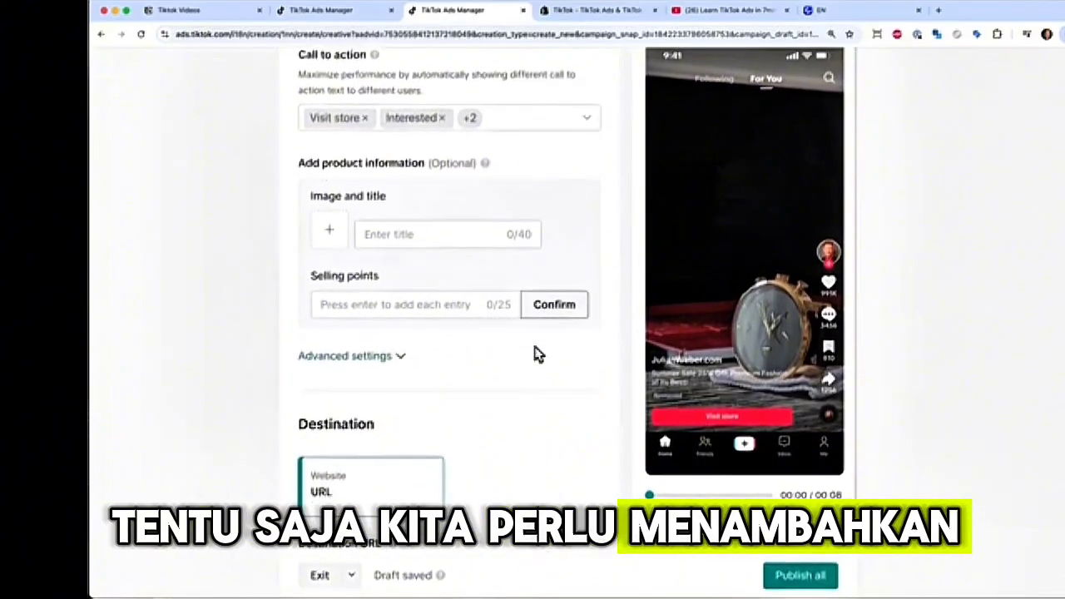
scroll(536, 354, "down", 5)
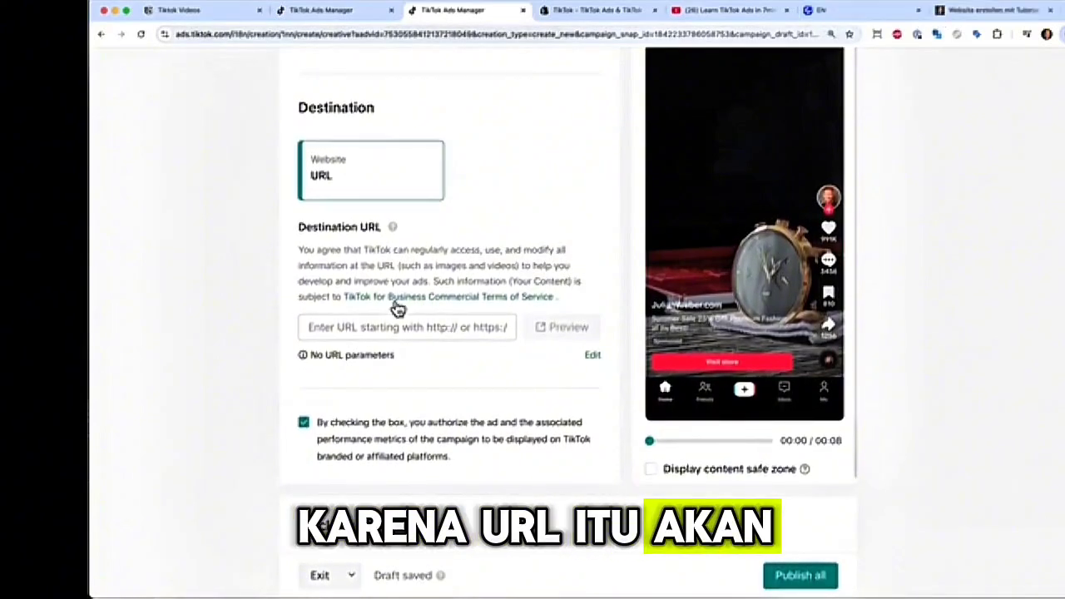
left_click(357, 332)
type("https://www.julianweber.com/")
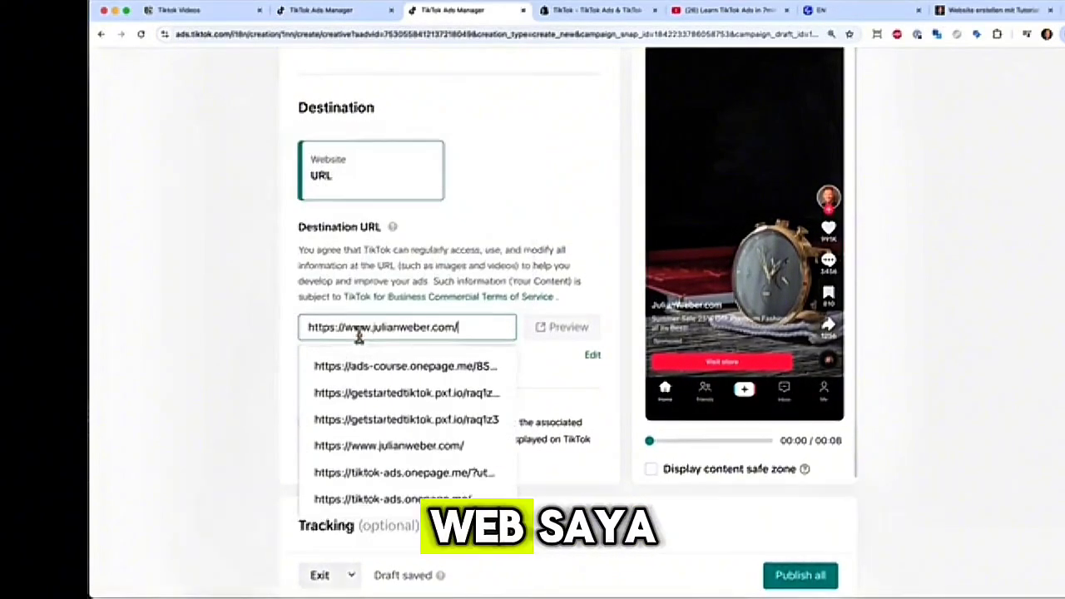
left_click(537, 180)
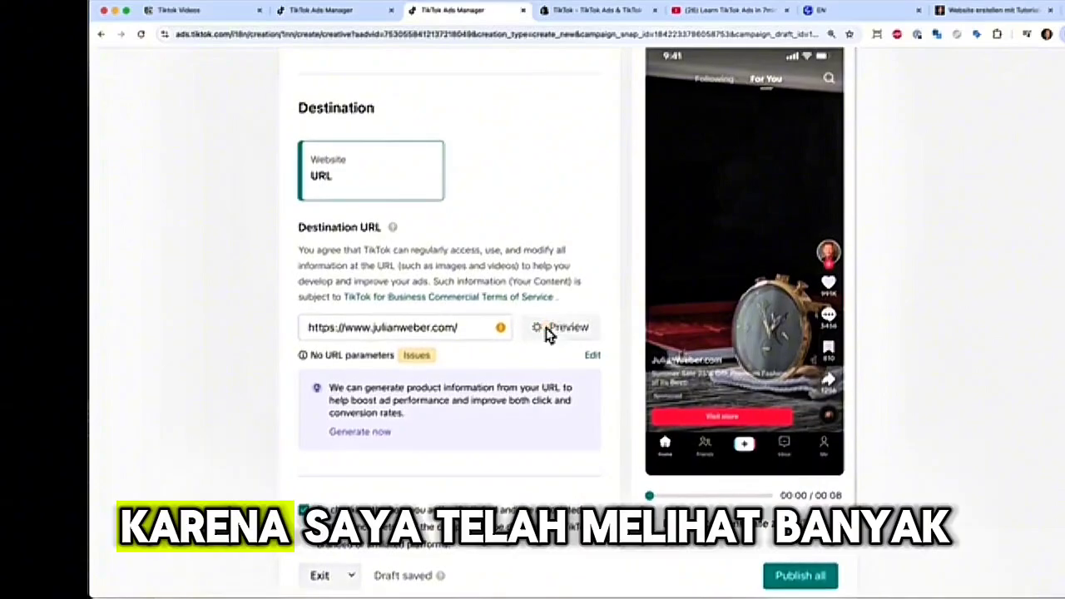
- Preview the destination website, return to the ad setup and review the optional tracking settings
left_click(546, 329)
left_click(441, 10)
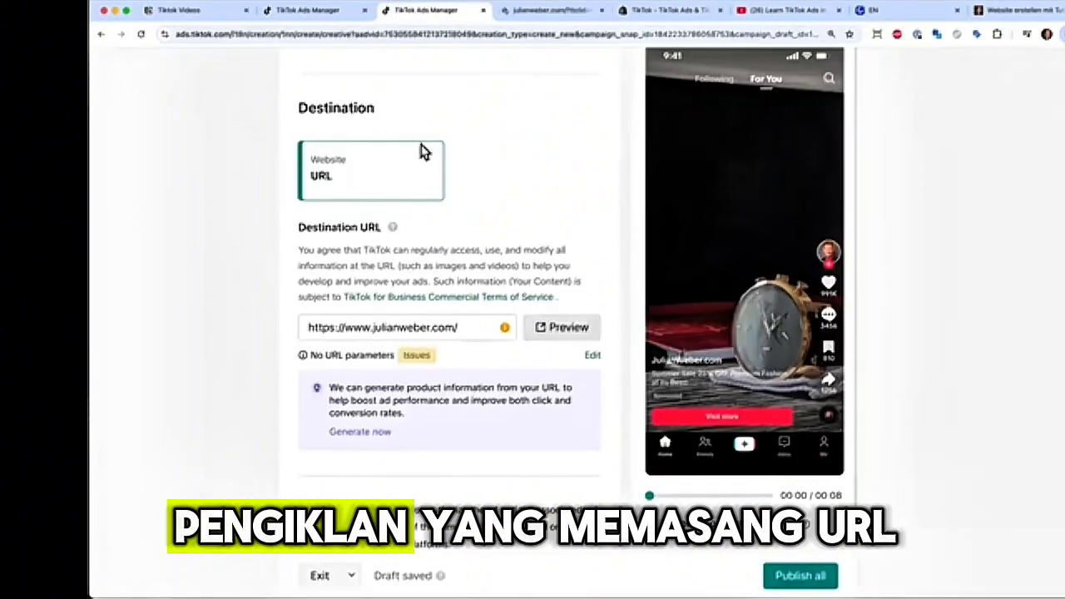
scroll(441, 329, "down", 1)
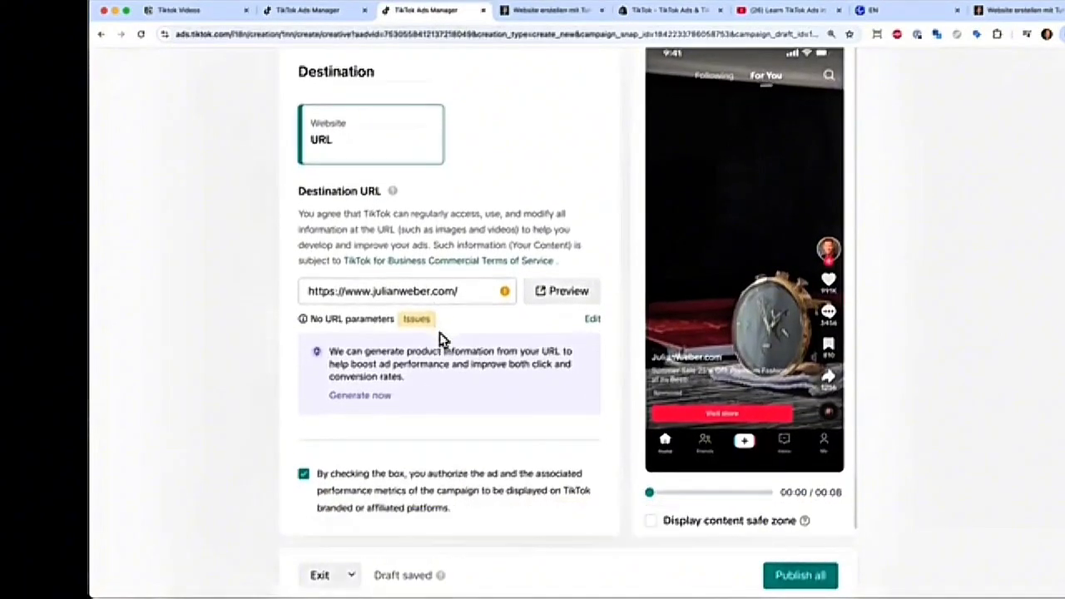
mouse_move(436, 337)
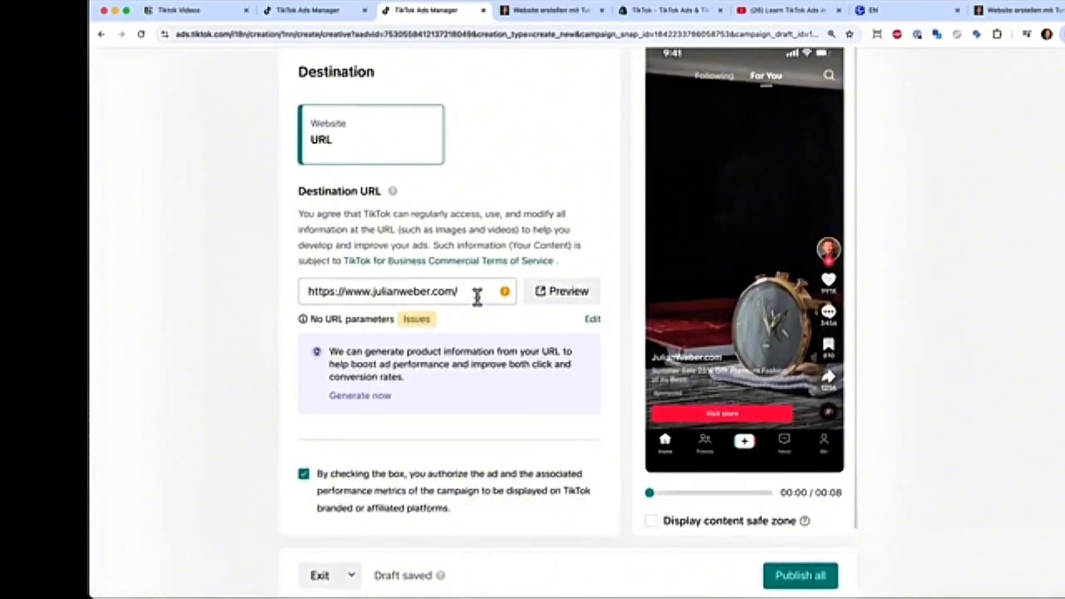
scroll(477, 301, "down", 6)
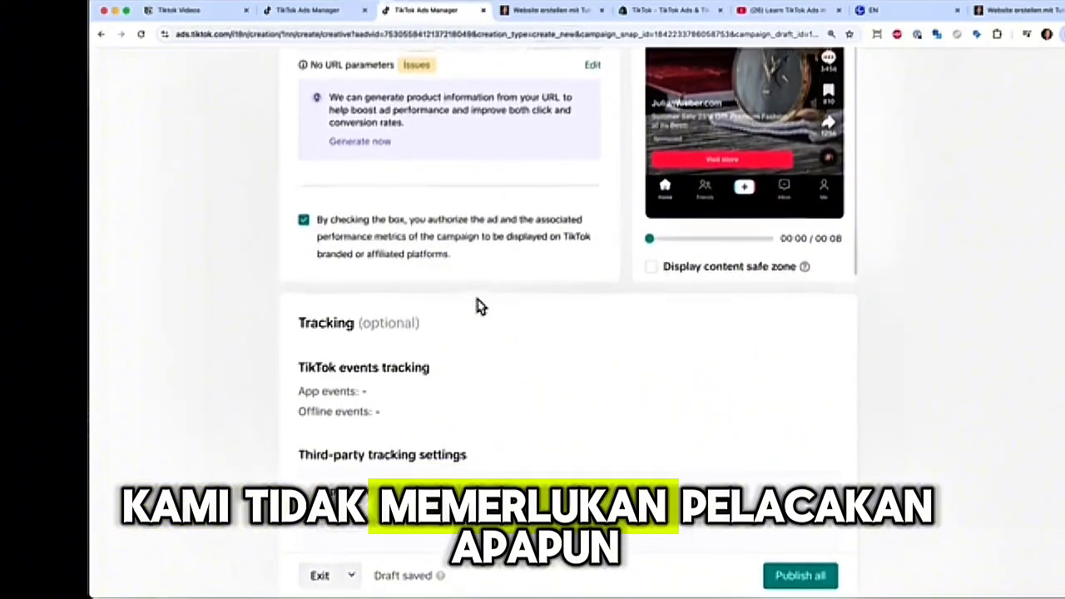
- Leave the optional tracking URLs empty and publish the Sales Watches campaign with its ad group and ad
scroll(476, 304, "down", 4)
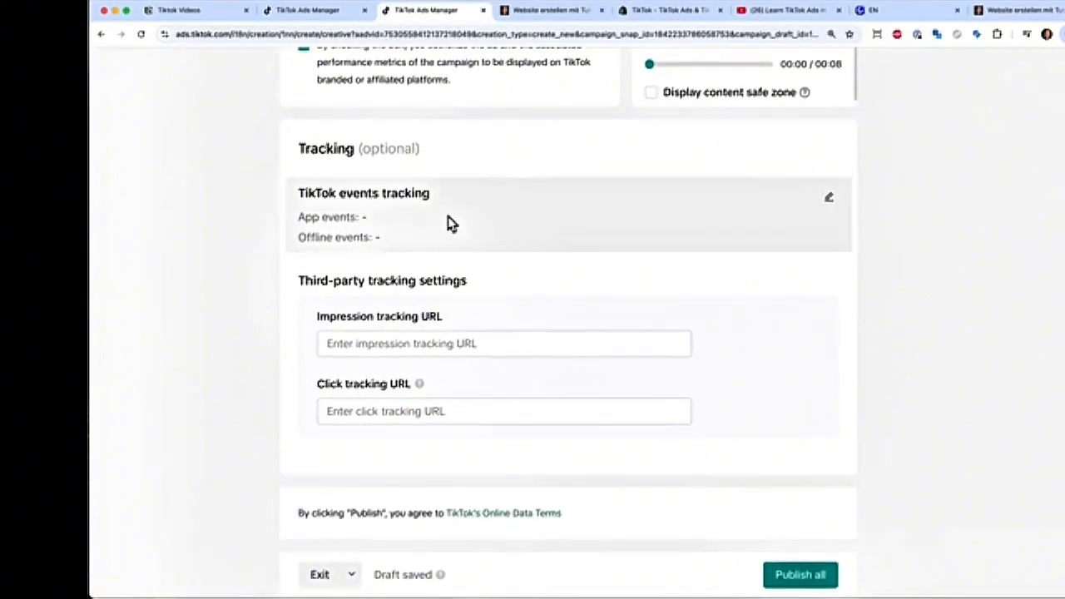
scroll(610, 268, "down", 3)
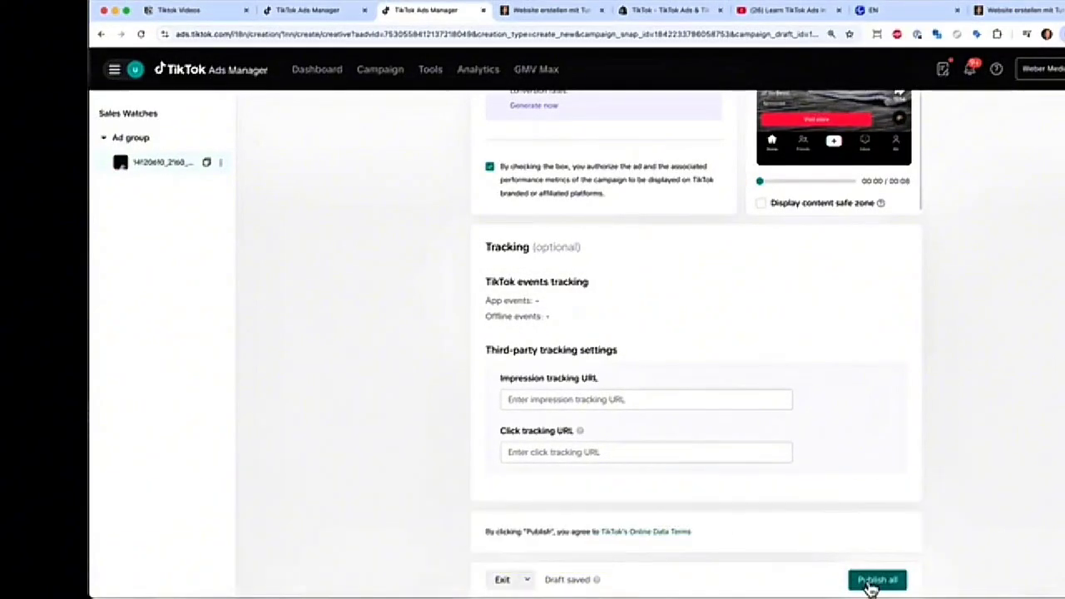
left_click(874, 580)
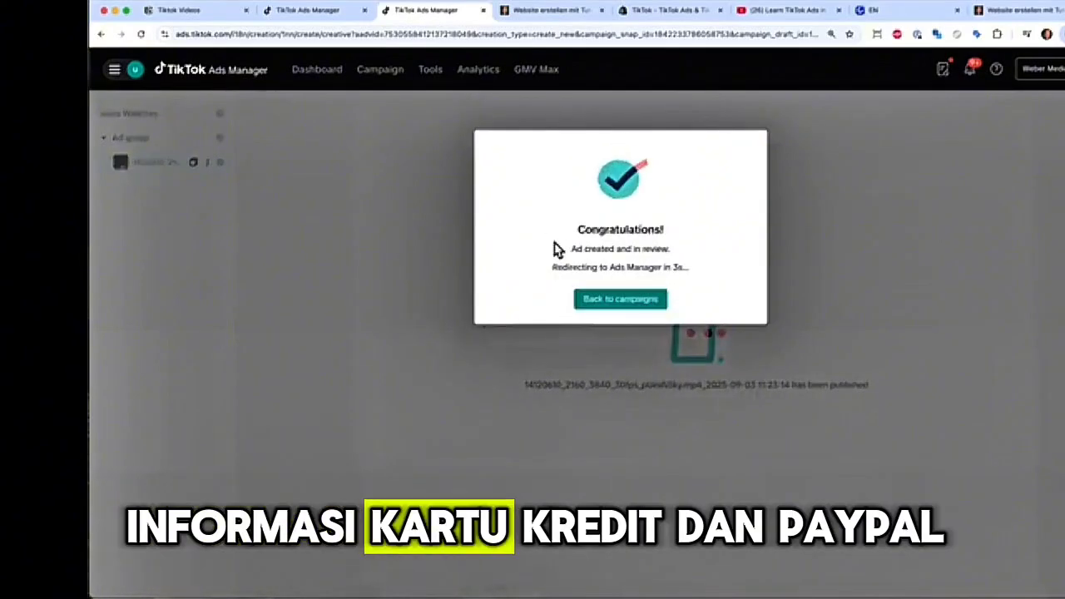
- Return to the campaign management overview and switch from the ad list to the campaign-level list
left_click(625, 303)
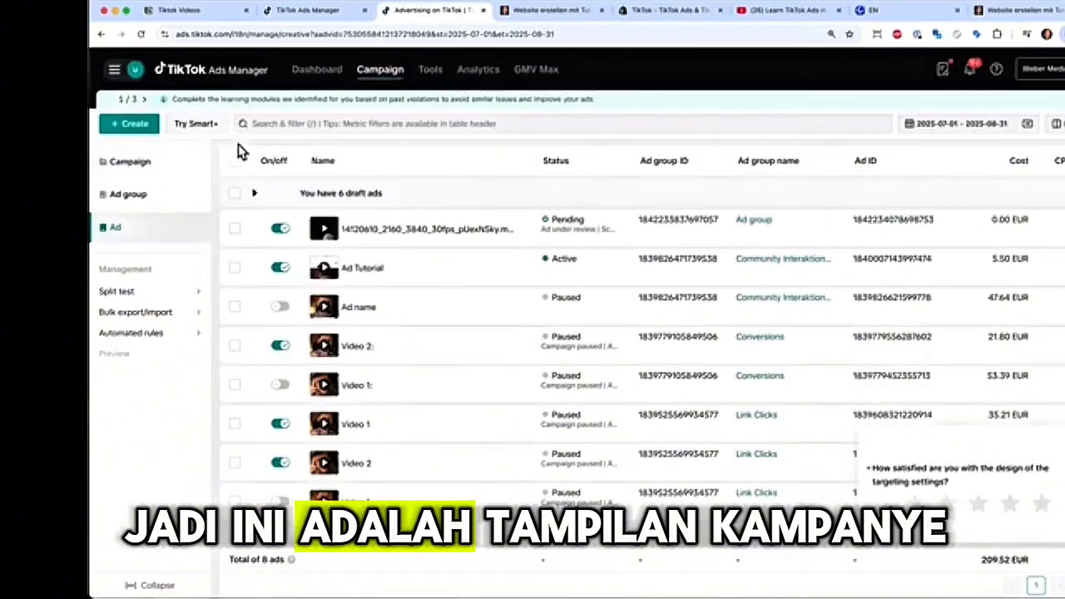
mouse_move(558, 218)
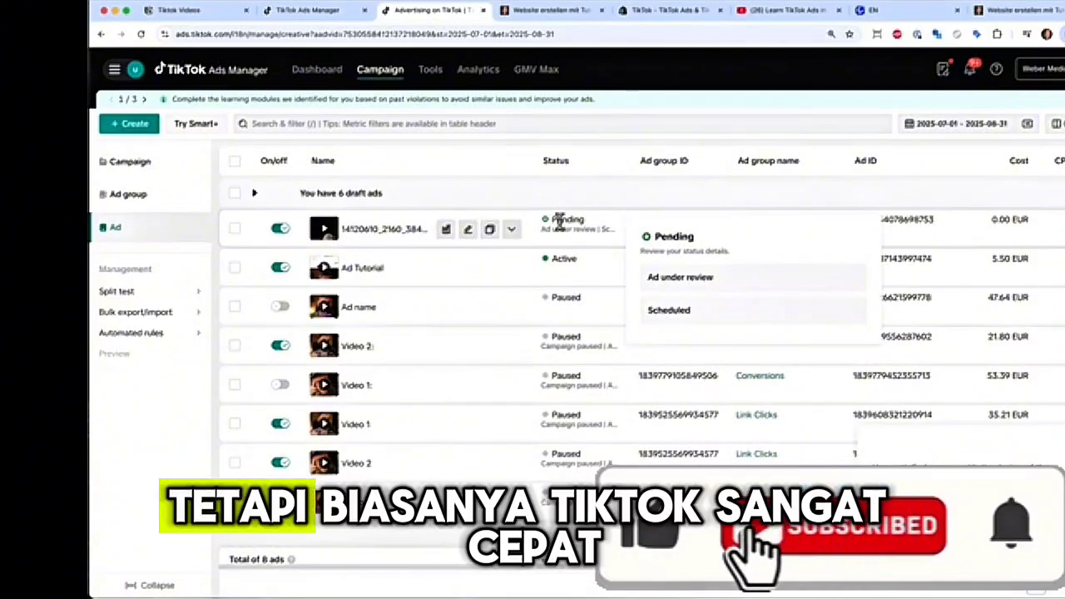
left_click(141, 171)
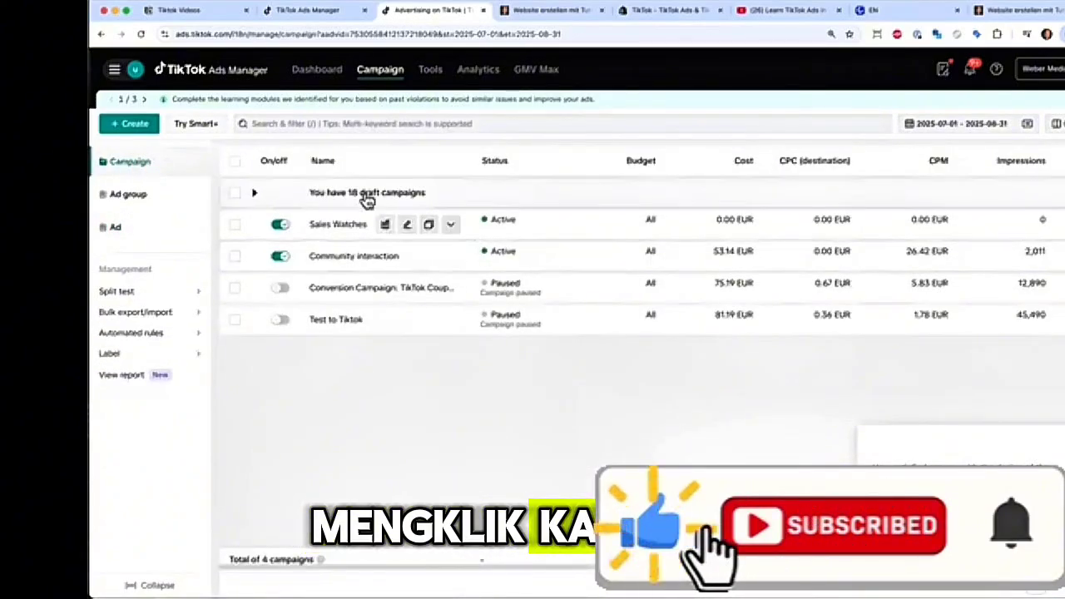